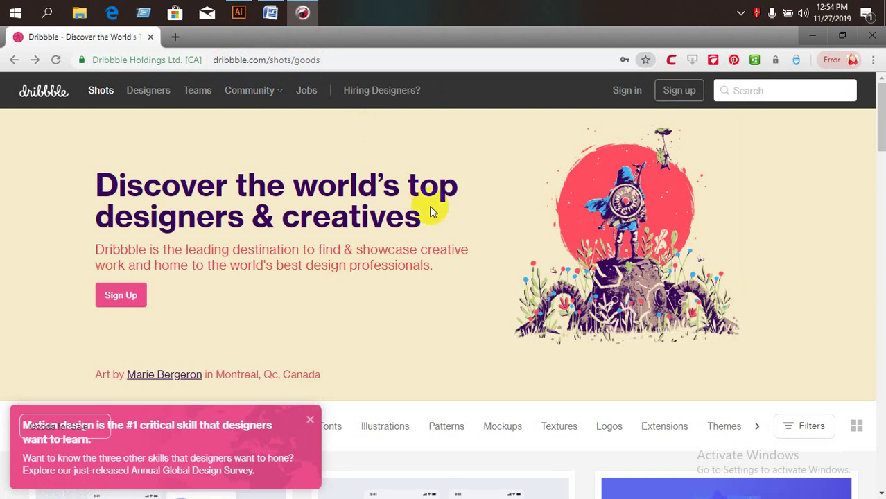
Sign up for Dribbble with Google, choosing the Google account to use.
{"action": "left_click", "coordinate": [124, 300]}
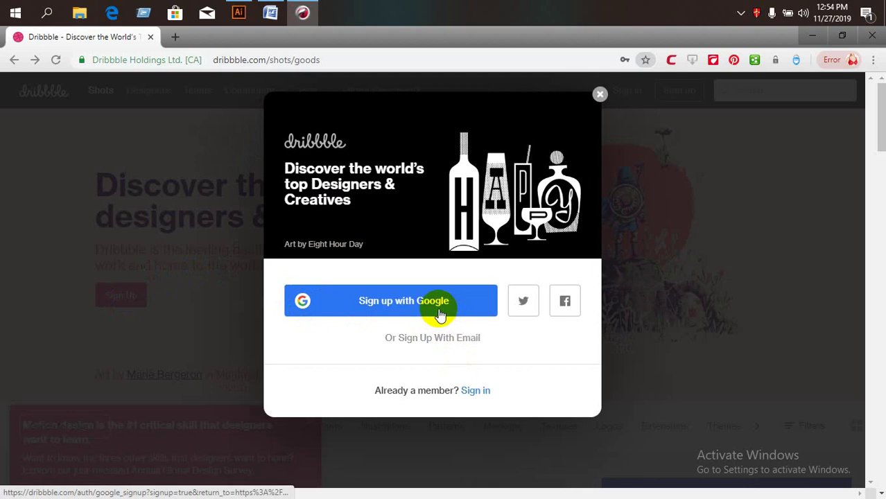
{"action": "left_click", "coordinate": [438, 312]}
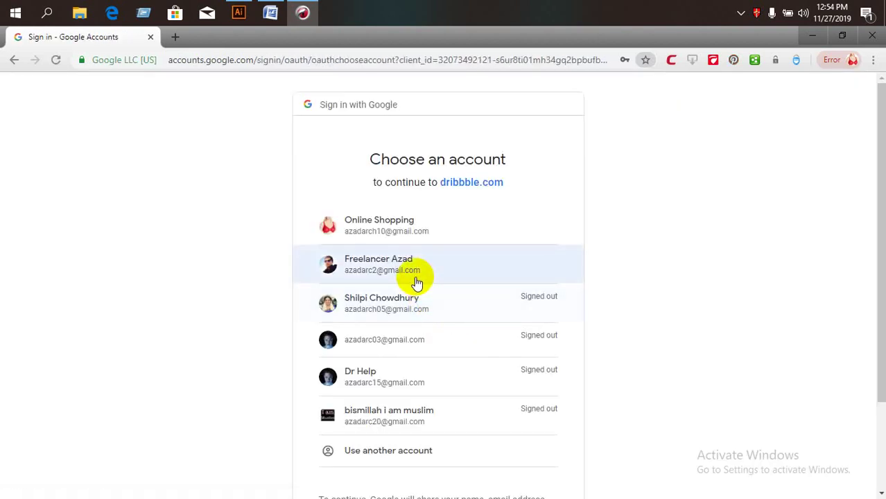
{"action": "left_click", "coordinate": [418, 280]}
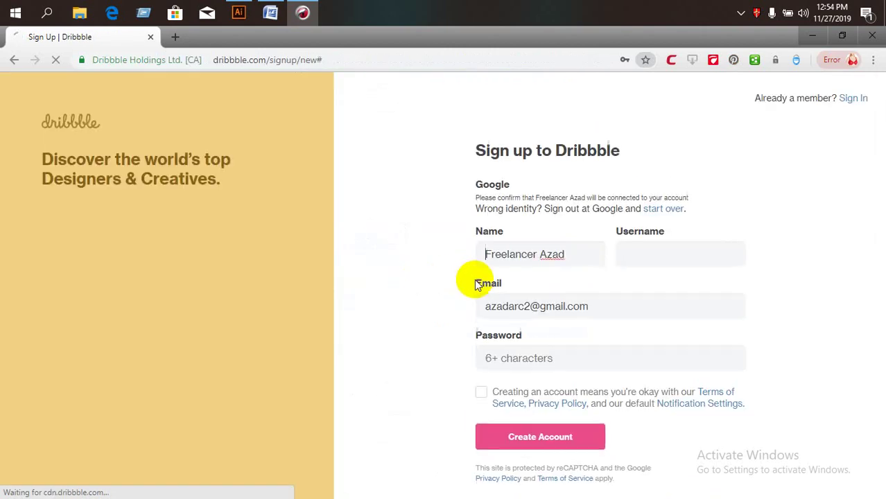
Fill the Username with the copied full name, removing the space between words.
{"action": "left_click", "coordinate": [655, 236]}
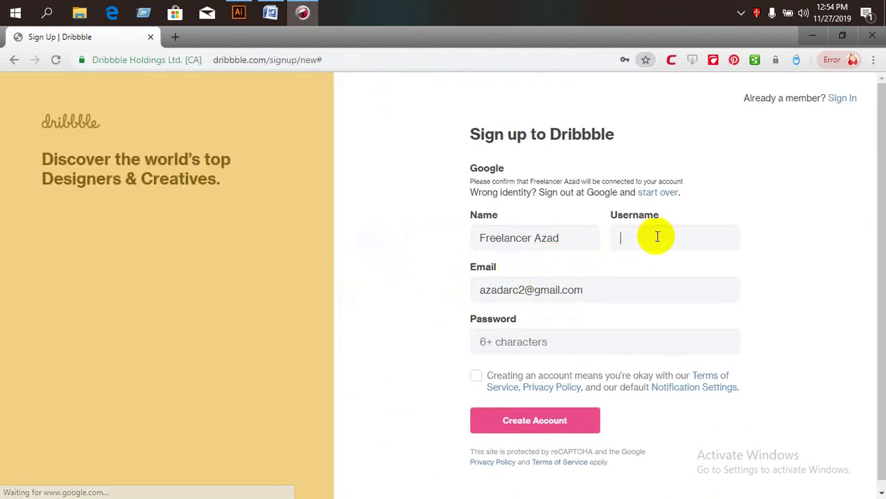
{"action": "type", "text": "freela"}
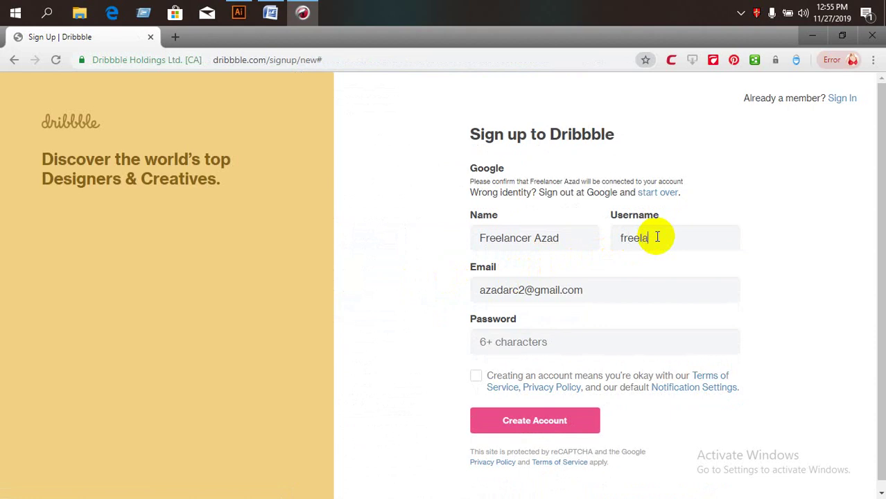
{"action": "type", "text": "ncerazad"}
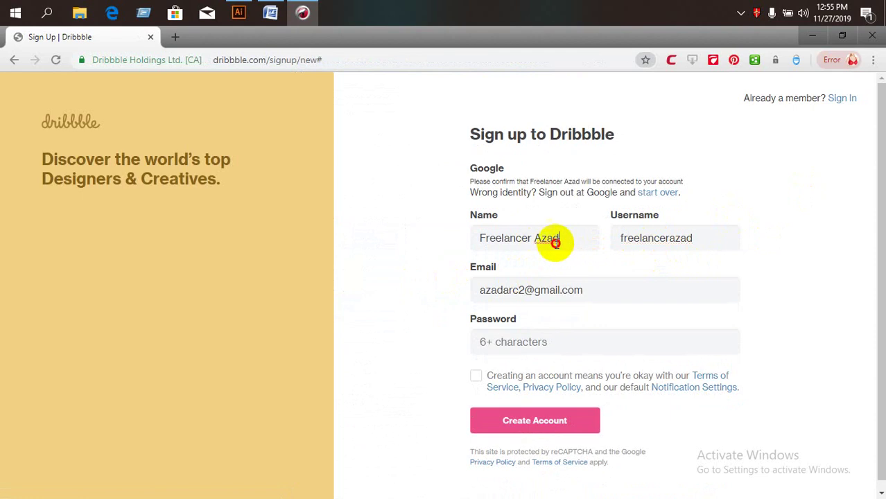
{"action": "left_click_drag", "start_coordinate": [557, 239], "coordinate": [484, 237]}
{"action": "right_click", "coordinate": [511, 238]}
{"action": "left_click", "coordinate": [526, 282]}
{"action": "key", "text": "Tab"}
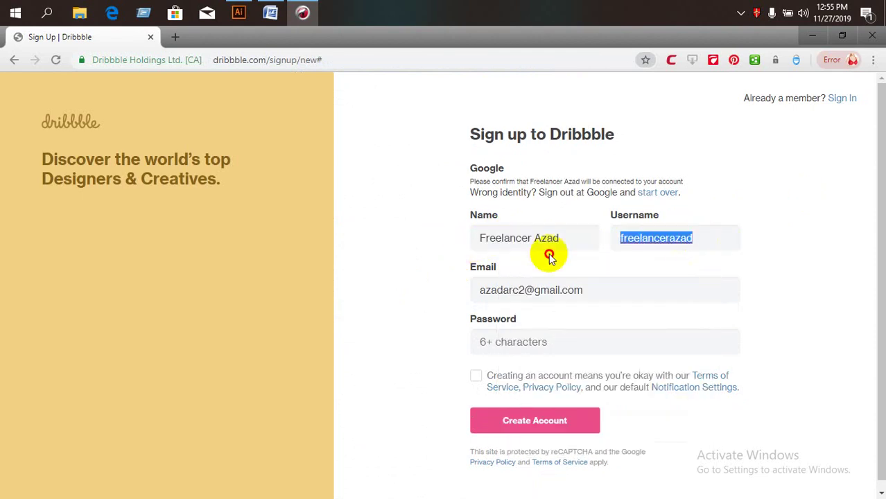
{"action": "right_click", "coordinate": [656, 240]}
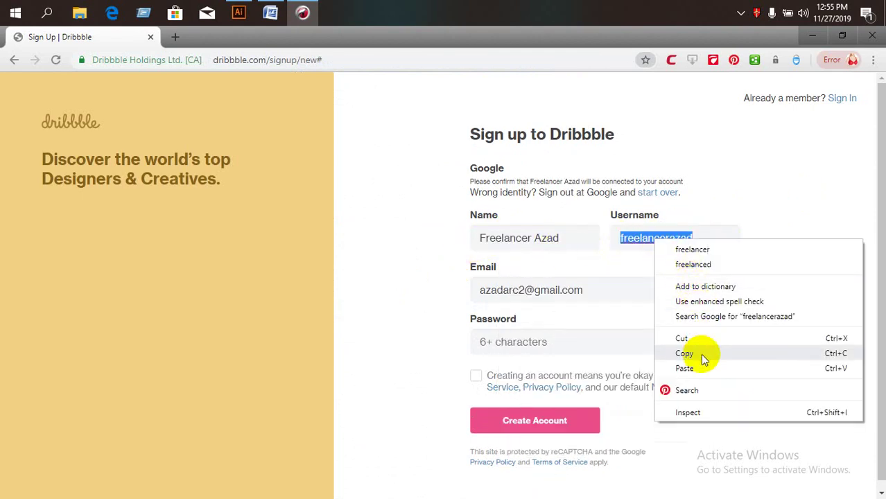
{"action": "left_click", "coordinate": [697, 368]}
{"action": "left_click", "coordinate": [674, 239]}
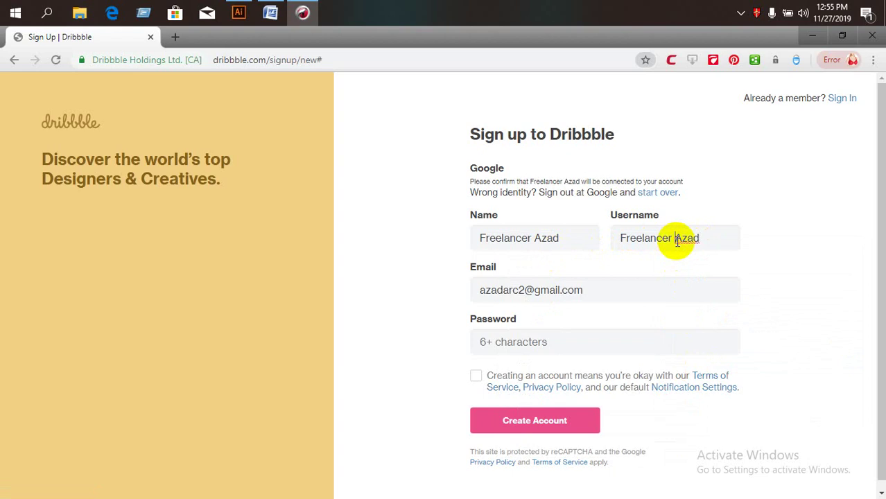
{"action": "key", "text": "BackSpace"}
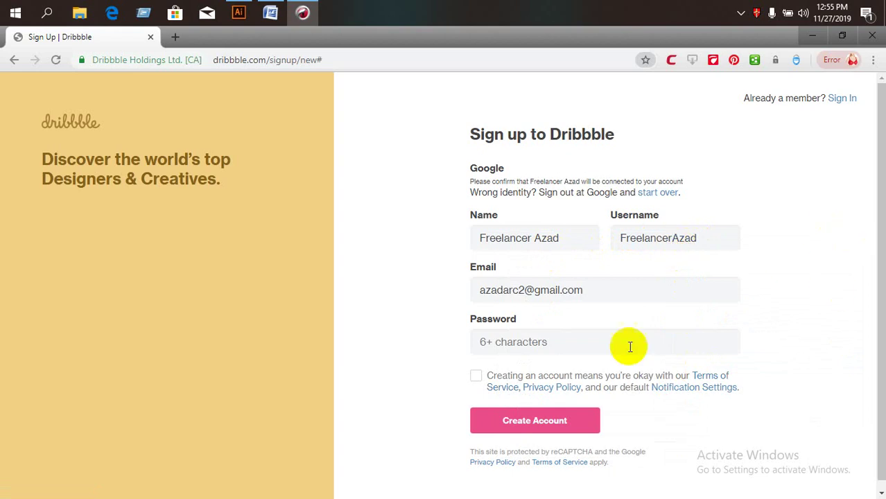
Enter a password, accept the terms of service and submit the sign-up form.
{"action": "left_click", "coordinate": [659, 283]}
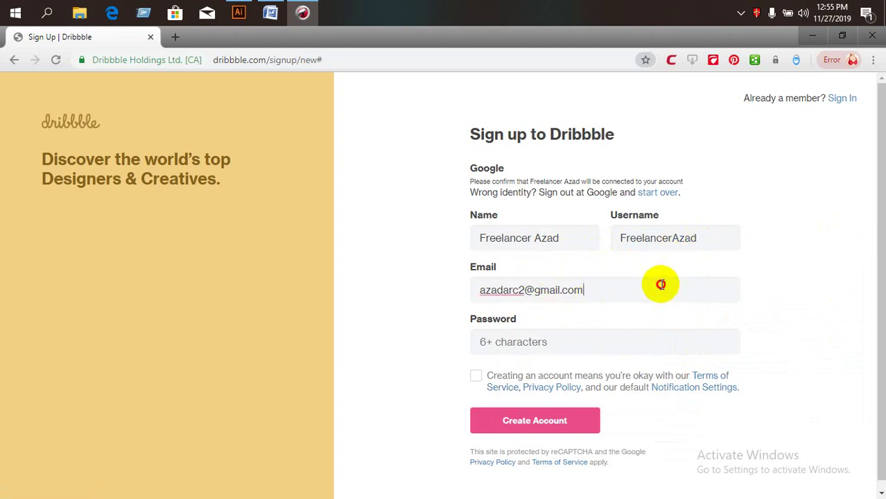
{"action": "left_click", "coordinate": [506, 347]}
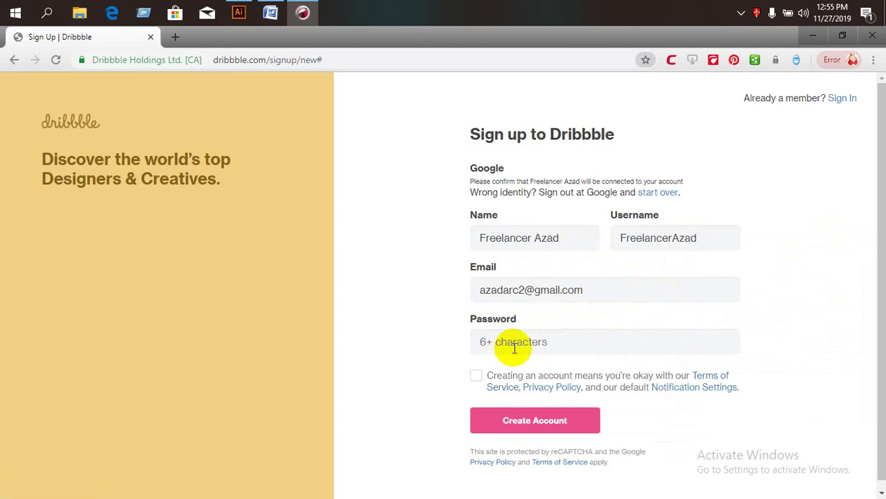
{"action": "type", "text": "••"}
{"action": "left_click", "coordinate": [475, 376]}
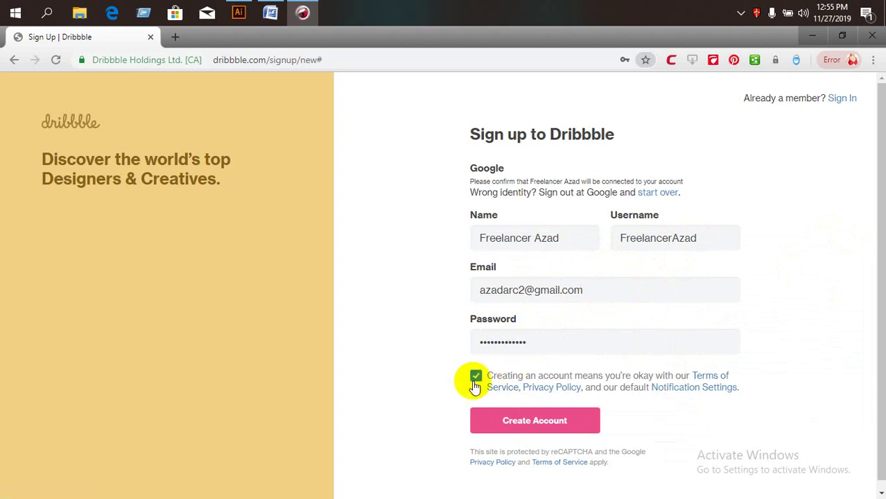
{"action": "left_click", "coordinate": [535, 421]}
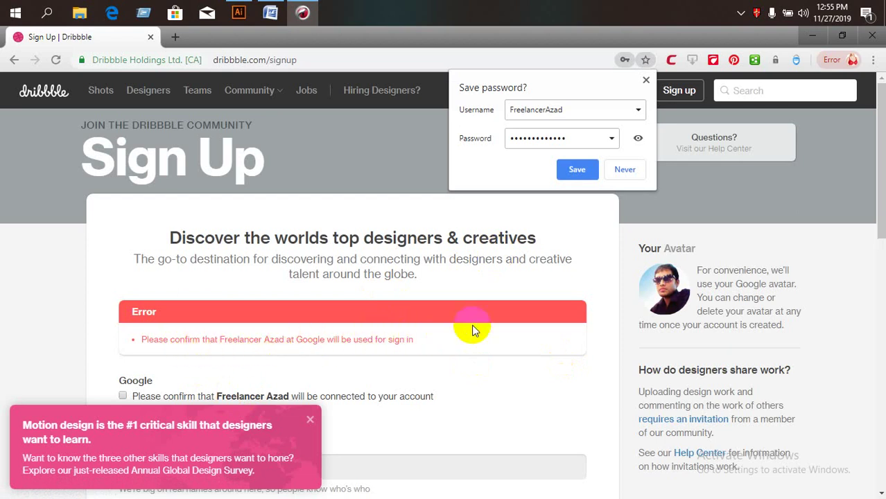
Decline the browser's password save and remove the space from the Name value.
{"action": "left_click", "coordinate": [626, 171]}
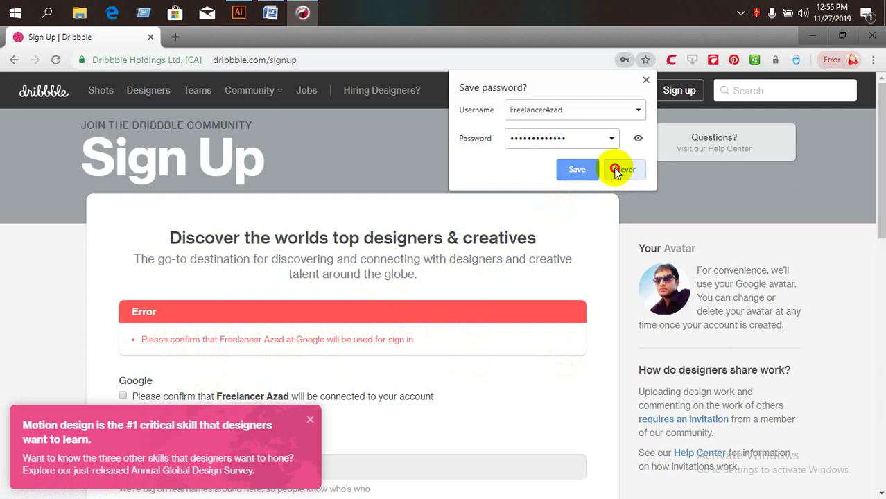
{"action": "scroll", "coordinate": [680, 295], "scroll_direction": "down", "scroll_amount": 2}
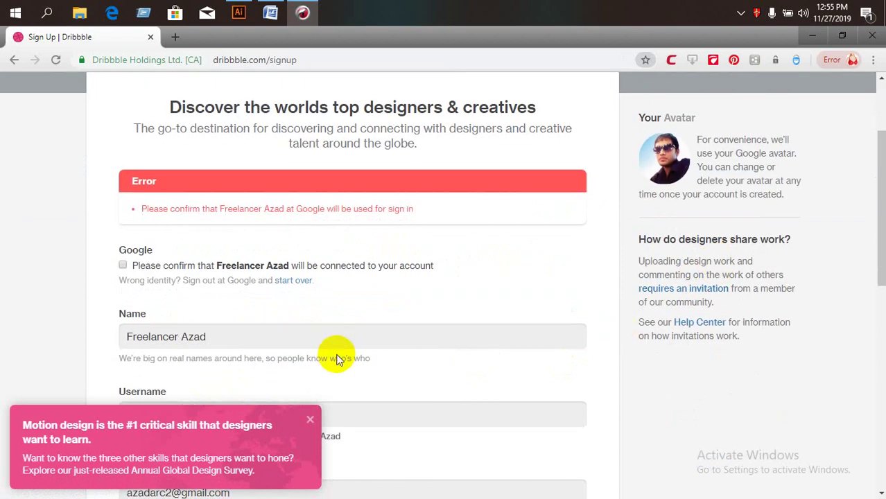
{"action": "scroll", "coordinate": [336, 356], "scroll_direction": "down", "scroll_amount": 2}
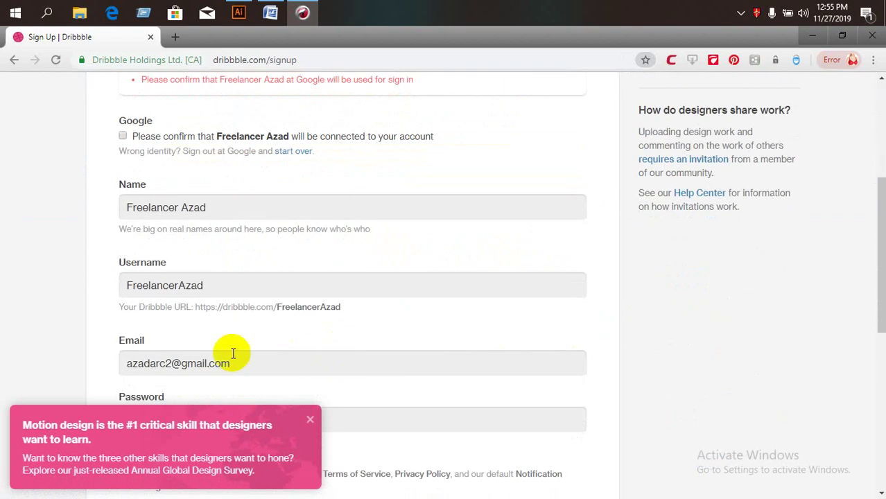
{"action": "left_click", "coordinate": [253, 201]}
{"action": "left_click", "coordinate": [194, 289]}
{"action": "left_click_drag", "start_coordinate": [194, 290], "coordinate": [114, 293]}
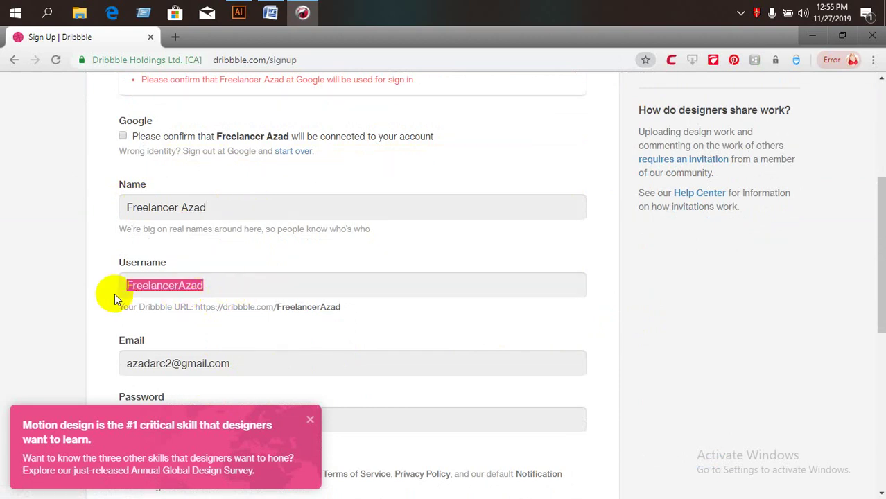
{"action": "left_click_drag", "start_coordinate": [239, 204], "coordinate": [109, 206]}
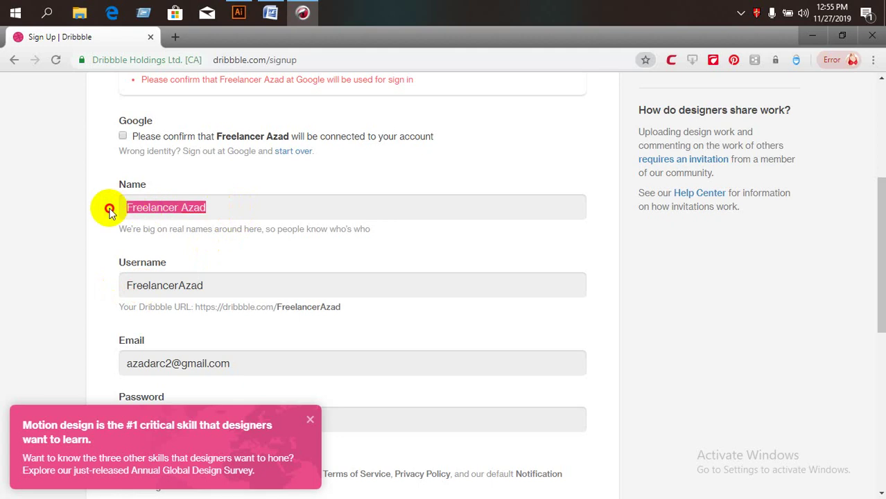
{"action": "left_click", "coordinate": [186, 208]}
{"action": "key", "text": "BackSpace"}
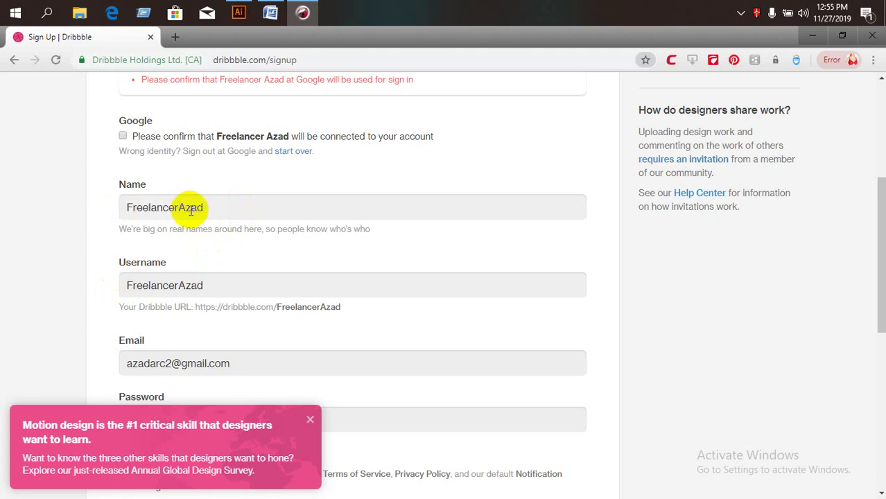
Retype the full name in the Name field and correct its typos.
{"action": "double_click", "coordinate": [191, 209]}
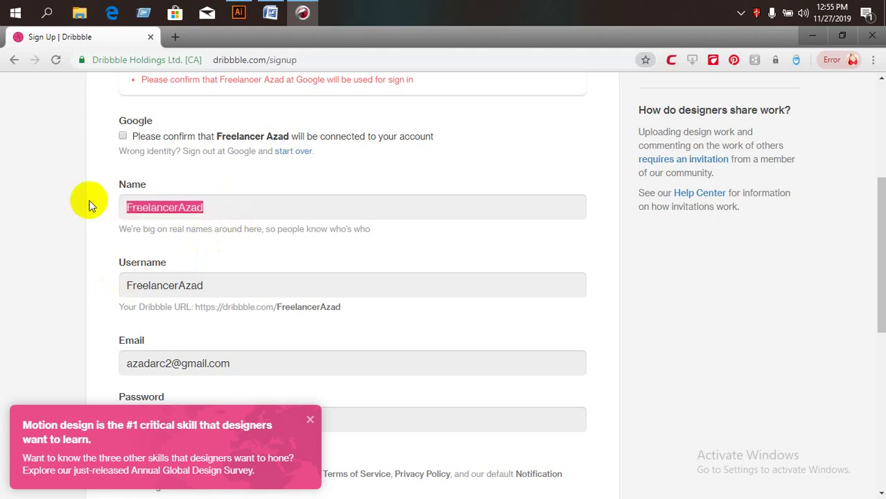
{"action": "type", "text": "aza"}
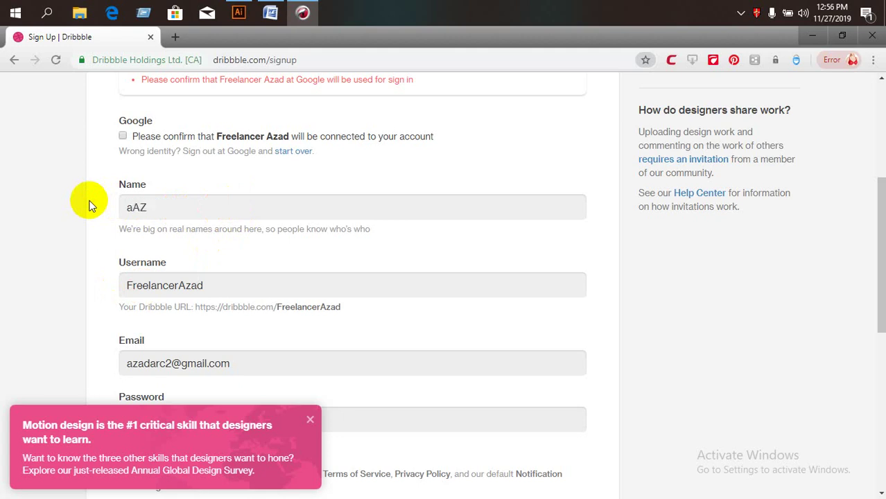
{"action": "key", "text": "BackSpace"}
{"action": "key", "text": "BackSpace"}
{"action": "key", "text": "BackSpace"}
{"action": "type", "text": "Azadar"}
{"action": "left_click_drag", "start_coordinate": [225, 204], "coordinate": [88, 219]}
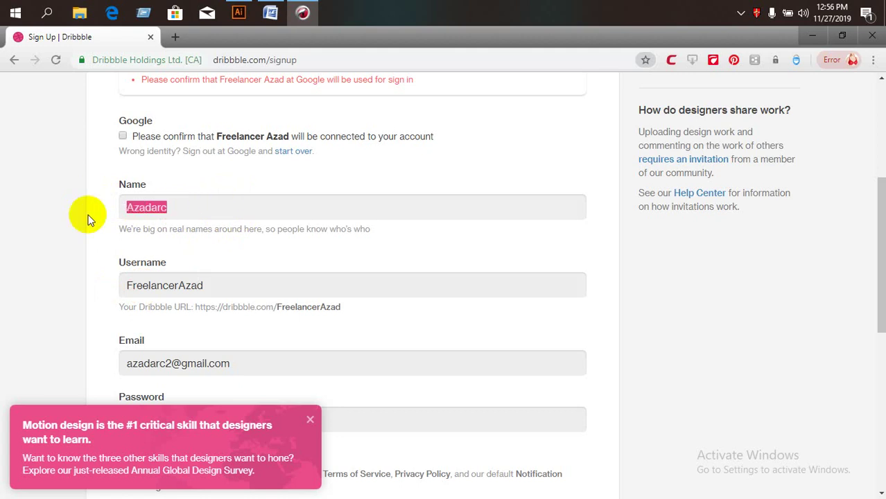
{"action": "type", "text": "Engr"}
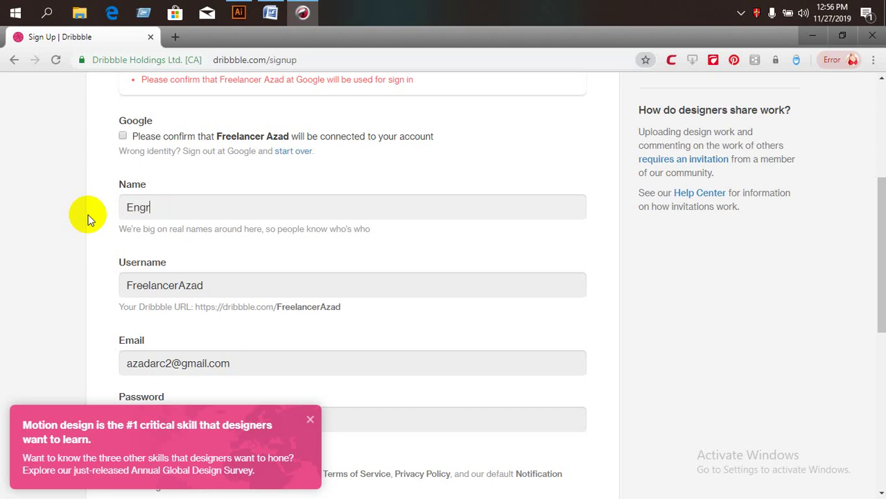
{"action": "type", "text": ". Md.ABul Kalma"}
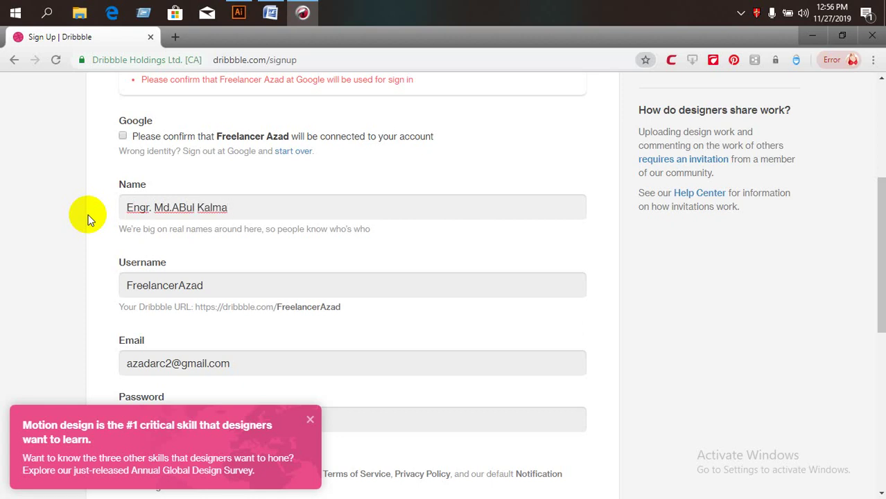
{"action": "key", "text": "BackSpace"}
{"action": "key", "text": "BackSpace"}
{"action": "type", "text": "am Azad"}
{"action": "left_click", "coordinate": [188, 208]}
{"action": "key", "text": "BackSpace"}
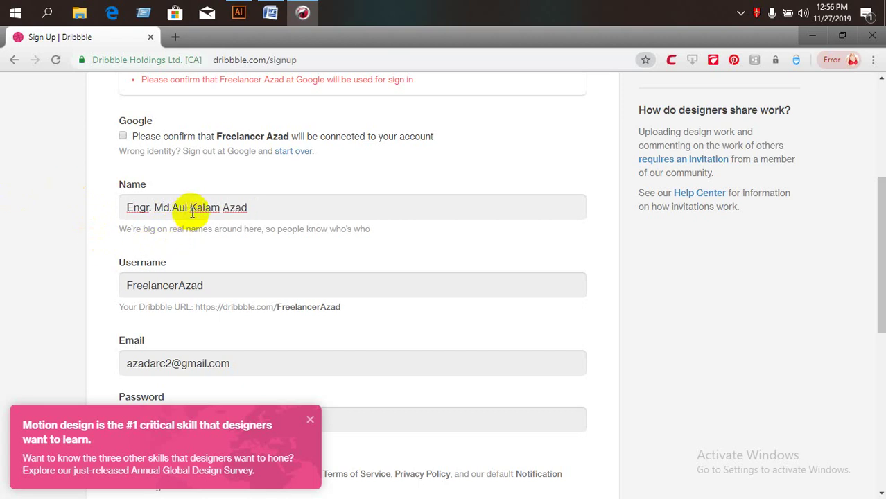
{"action": "left_click", "coordinate": [191, 208]}
{"action": "type", "text": "b"}
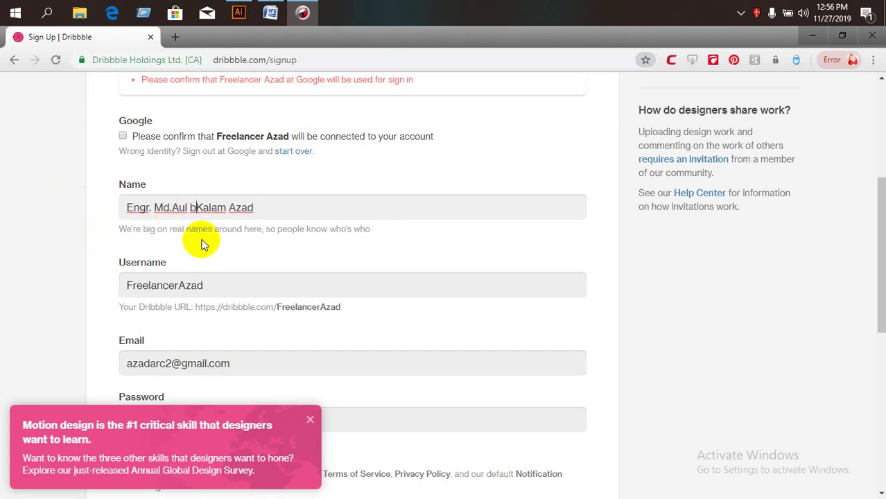
{"action": "key", "text": "BackSpace"}
{"action": "key", "text": "BackSpace"}
{"action": "key", "text": "BackSpace"}
{"action": "key", "text": "BackSpace"}
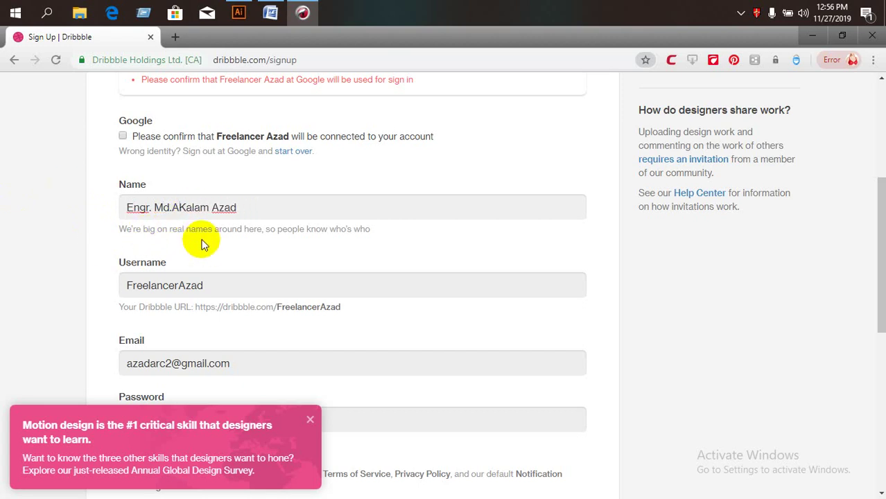
{"action": "type", "text": "bul"}
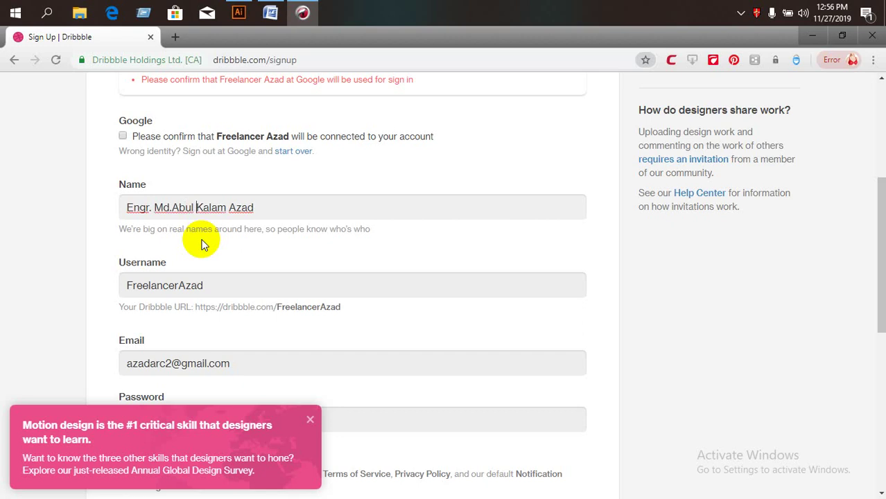
Re-enter the password, dismiss the promo banner, accept the terms and submit.
{"action": "scroll", "coordinate": [229, 342], "scroll_direction": "down", "scroll_amount": 1}
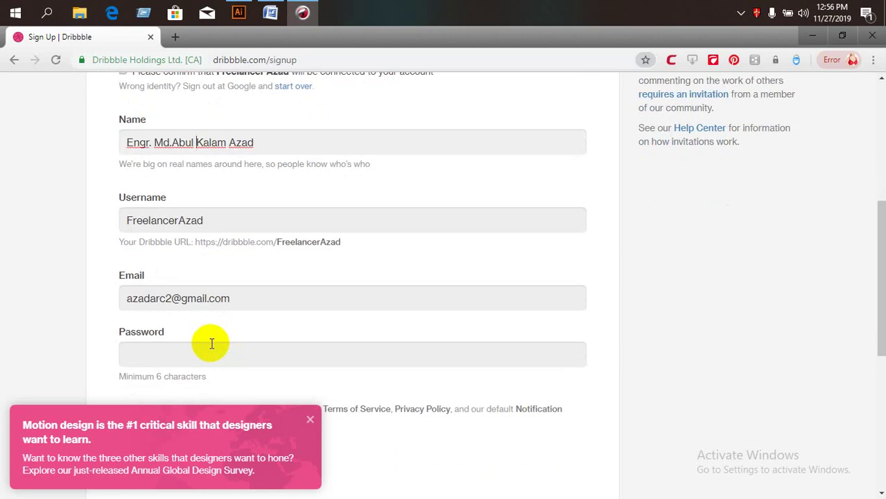
{"action": "left_click", "coordinate": [210, 345]}
{"action": "type", "text": "•"}
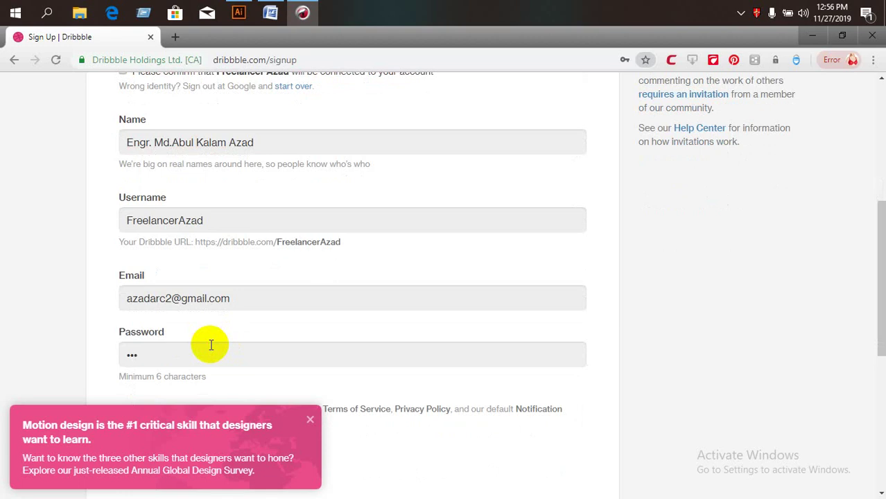
{"action": "key", "text": "BackSpace"}
{"action": "key", "text": "BackSpace"}
{"action": "key", "text": "BackSpace"}
{"action": "type", "text": "•••••••••••••"}
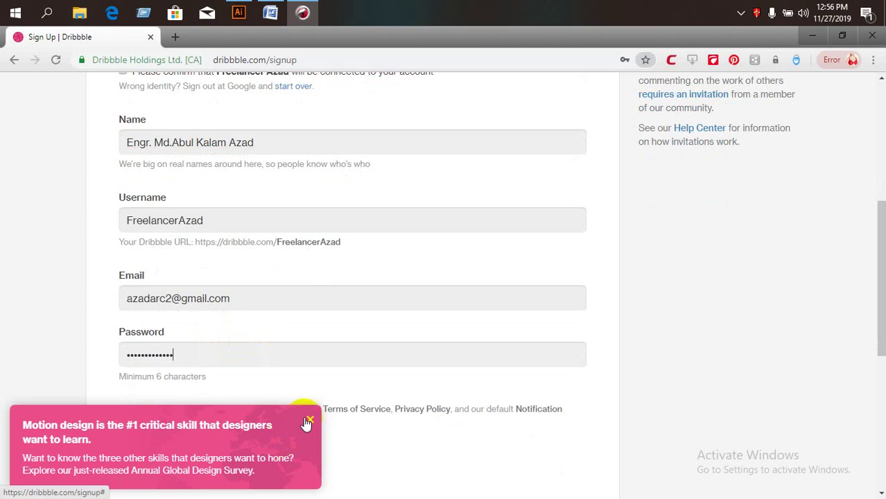
{"action": "left_click", "coordinate": [310, 419]}
{"action": "scroll", "coordinate": [210, 416], "scroll_direction": "down", "scroll_amount": 2}
{"action": "left_click", "coordinate": [123, 280]}
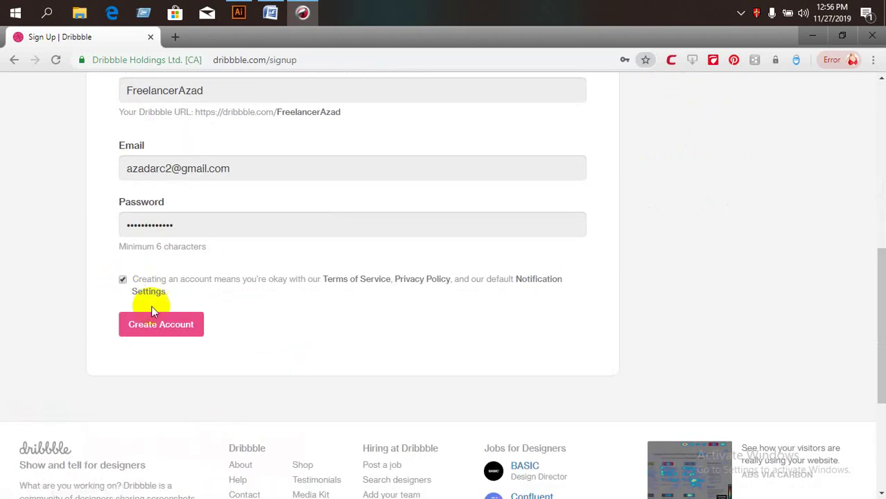
{"action": "left_click", "coordinate": [178, 338]}
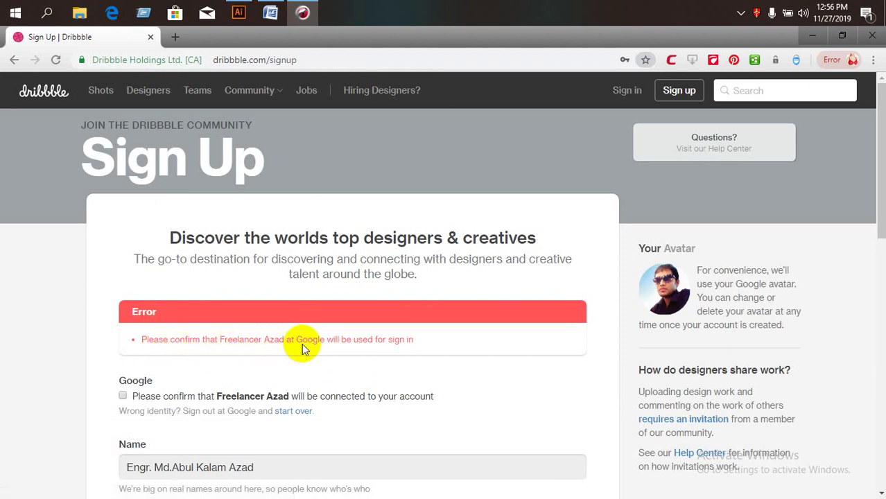
Replace the Username with a new, shorter username.
{"action": "scroll", "coordinate": [353, 341], "scroll_direction": "down", "scroll_amount": 1}
{"action": "scroll", "coordinate": [368, 312], "scroll_direction": "down", "scroll_amount": 2}
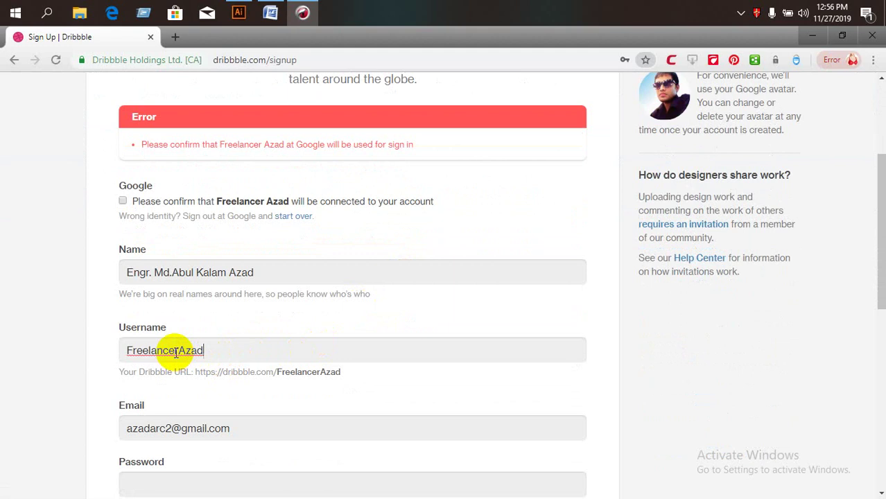
{"action": "left_click_drag", "start_coordinate": [178, 351], "coordinate": [93, 358]}
{"action": "left_click", "coordinate": [253, 357]}
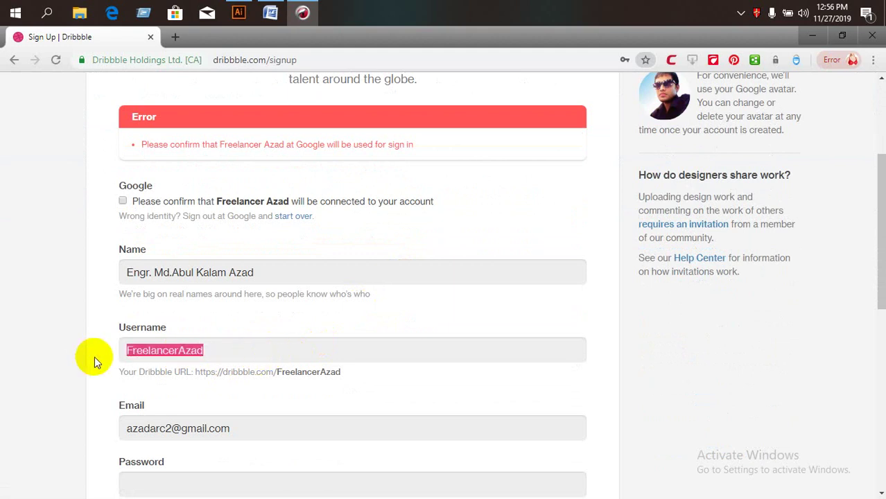
{"action": "type", "text": "azadarc"}
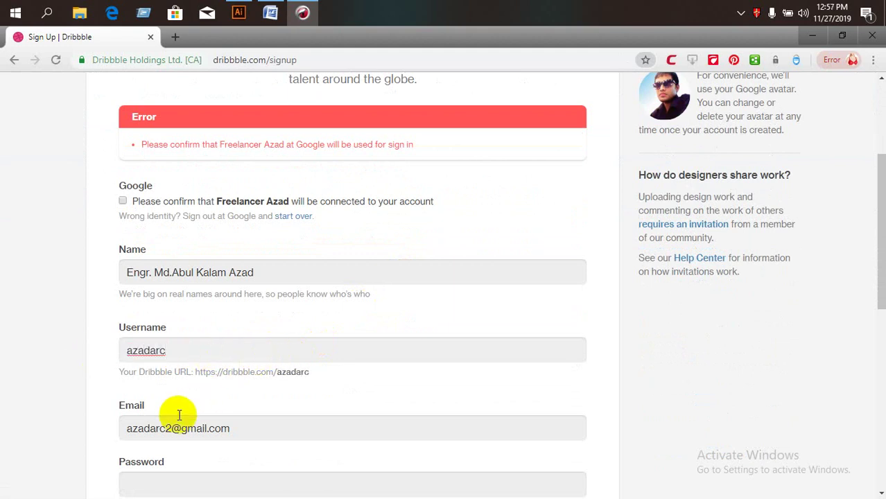
Re-enter the password, accept the terms and resubmit the sign-up form.
{"action": "scroll", "coordinate": [178, 418], "scroll_direction": "down", "scroll_amount": 2}
{"action": "left_click", "coordinate": [148, 353]}
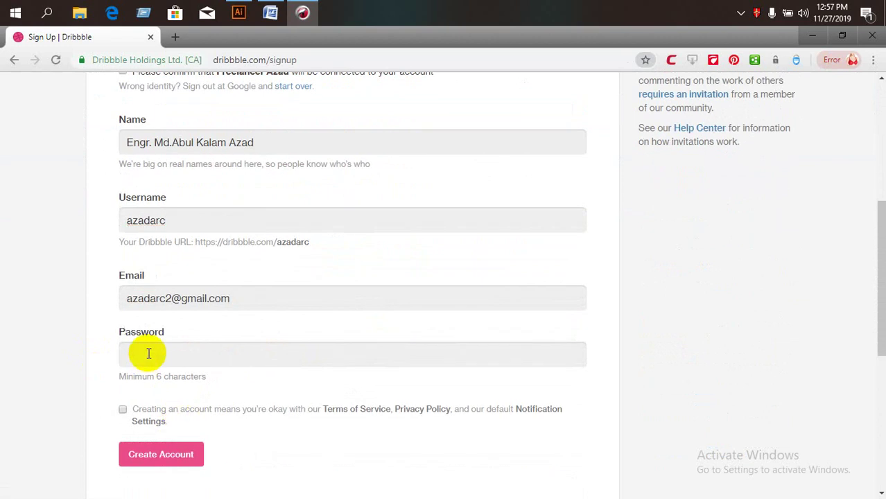
{"action": "type", "text": "••"}
{"action": "left_click", "coordinate": [123, 410]}
{"action": "left_click", "coordinate": [165, 454]}
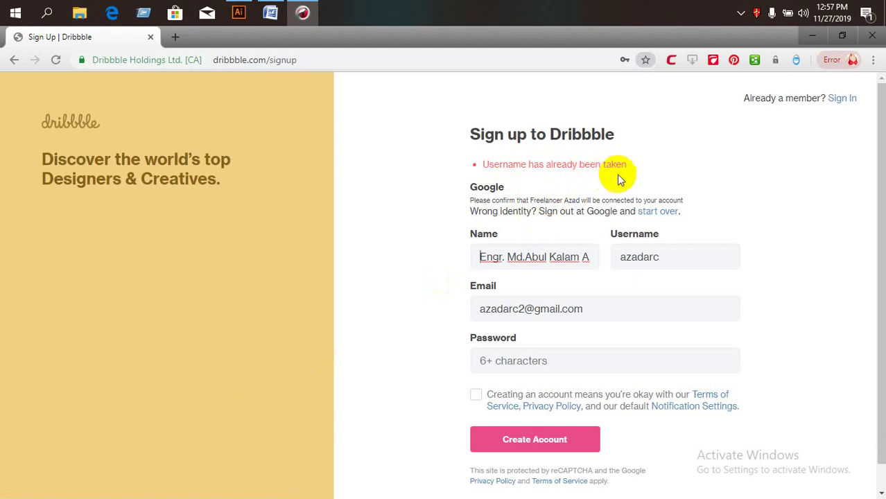
Move part of the full name into Username and edit it into a different username.
{"action": "left_click", "coordinate": [595, 258]}
{"action": "left_click_drag", "start_coordinate": [521, 257], "coordinate": [626, 257]}
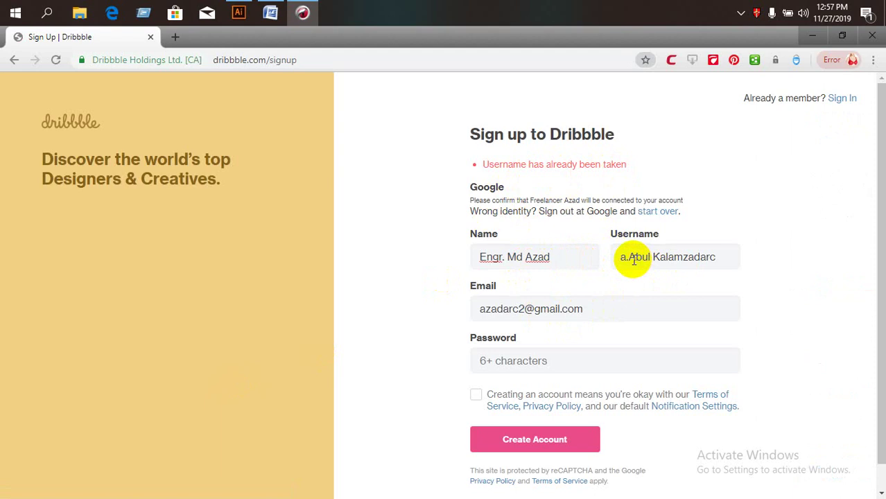
{"action": "mouse_move", "coordinate": [630, 258]}
{"action": "left_mouse_down"}
{"action": "mouse_move", "coordinate": [751, 257]}
{"action": "mouse_move", "coordinate": [626, 258]}
{"action": "left_mouse_up"}
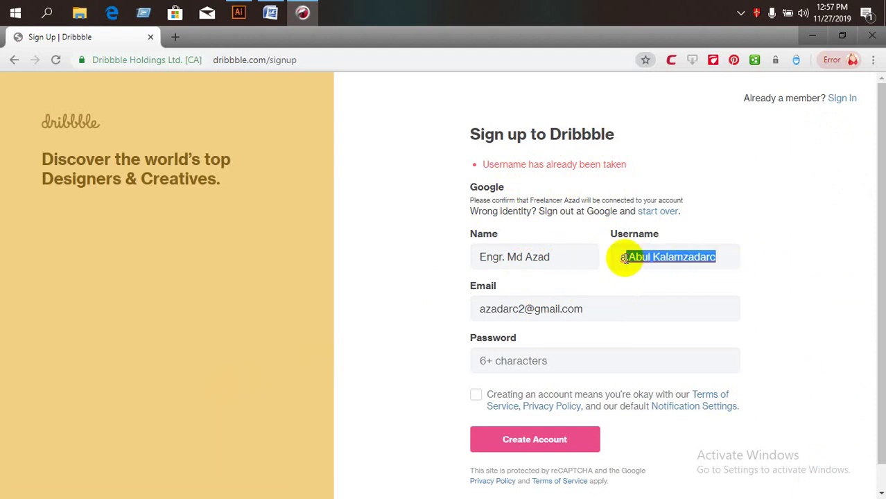
{"action": "key", "text": "BackSpace"}
{"action": "type", "text": "zadarc"}
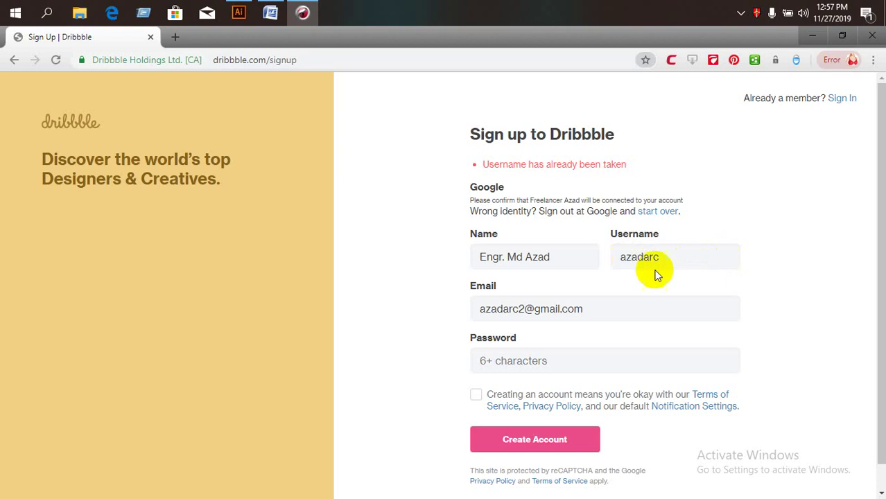
Enter the password, accept the terms, tidy the username and resubmit the form.
{"action": "left_click", "coordinate": [563, 368]}
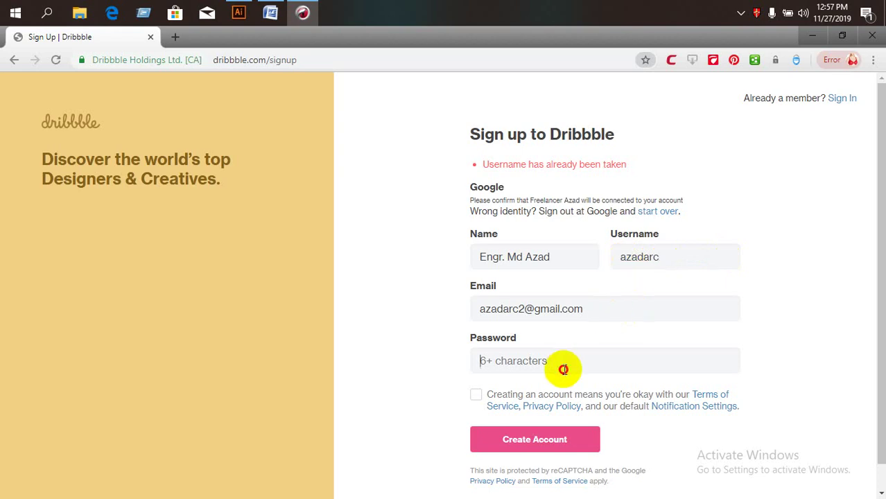
{"action": "type", "text": "••"}
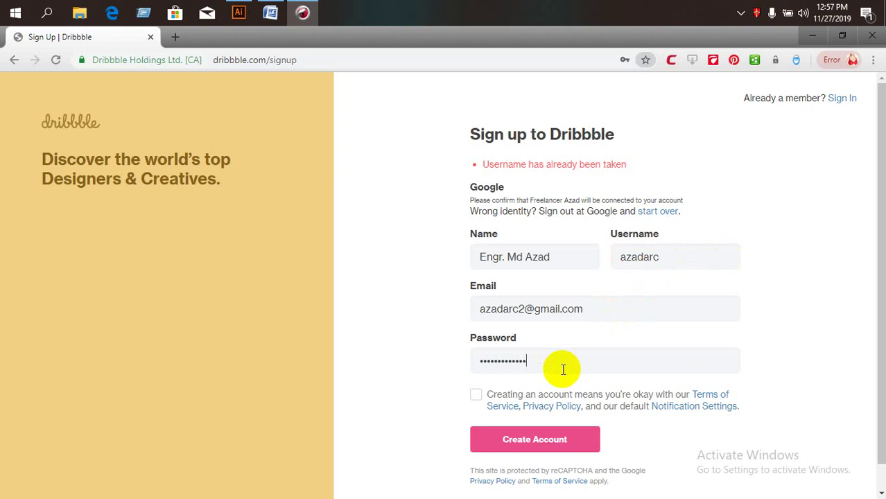
{"action": "left_click", "coordinate": [476, 394]}
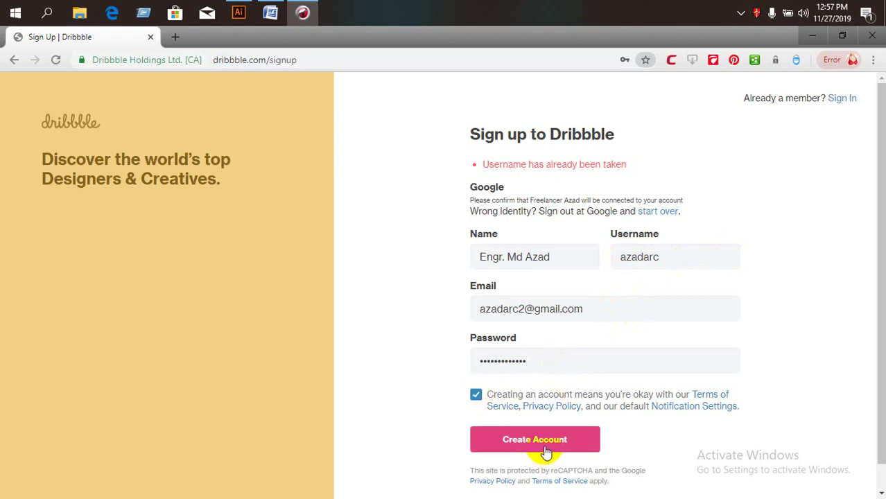
{"action": "left_click", "coordinate": [681, 258]}
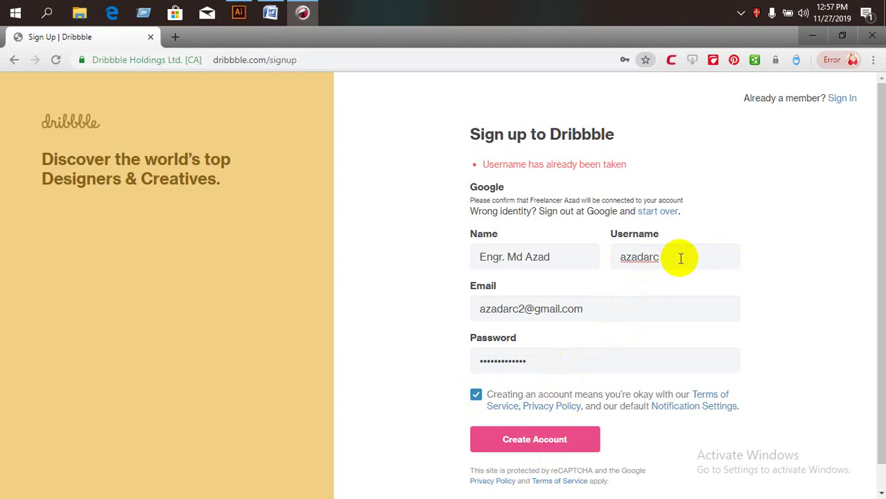
{"action": "type", "text": "H"}
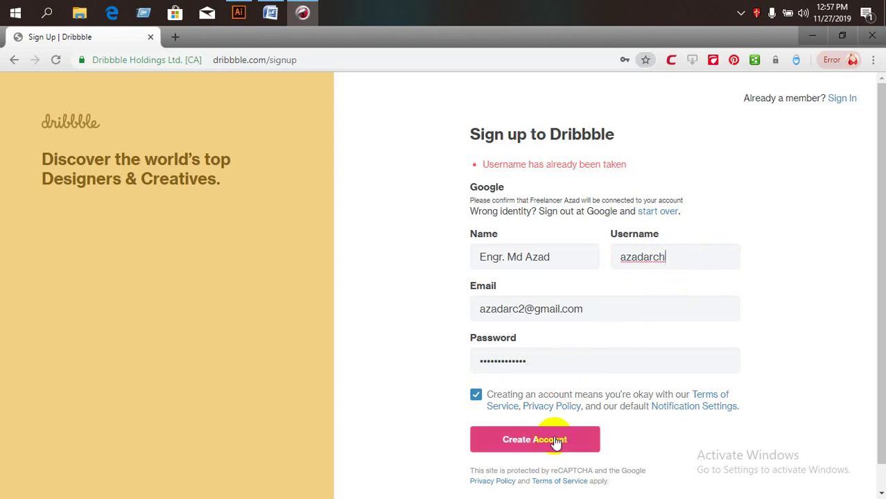
{"action": "left_click", "coordinate": [678, 264]}
{"action": "key", "text": "BackSpace"}
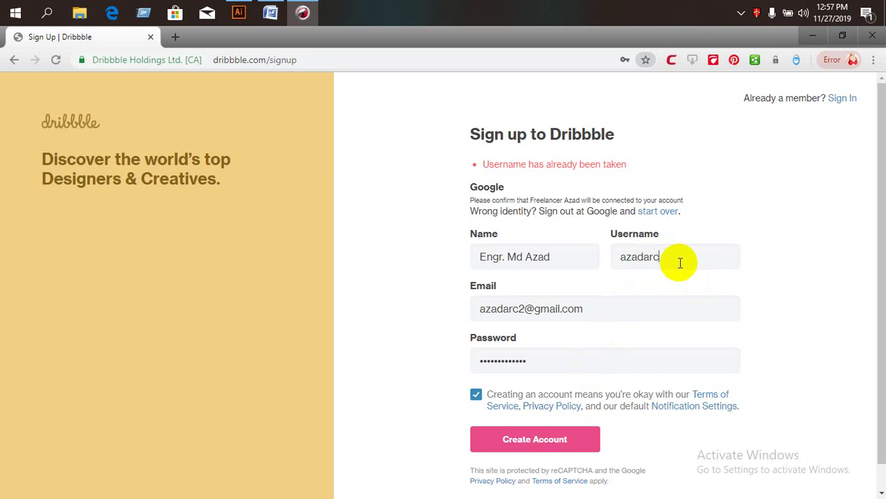
{"action": "left_click", "coordinate": [534, 440]}
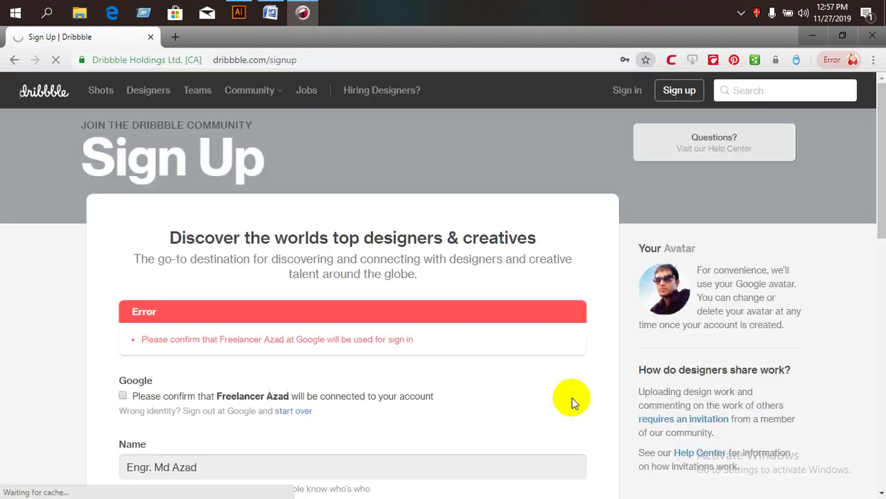
Review the name and username fields, accept the terms and resubmit the sign-up form.
{"action": "scroll", "coordinate": [410, 383], "scroll_direction": "down", "scroll_amount": 1}
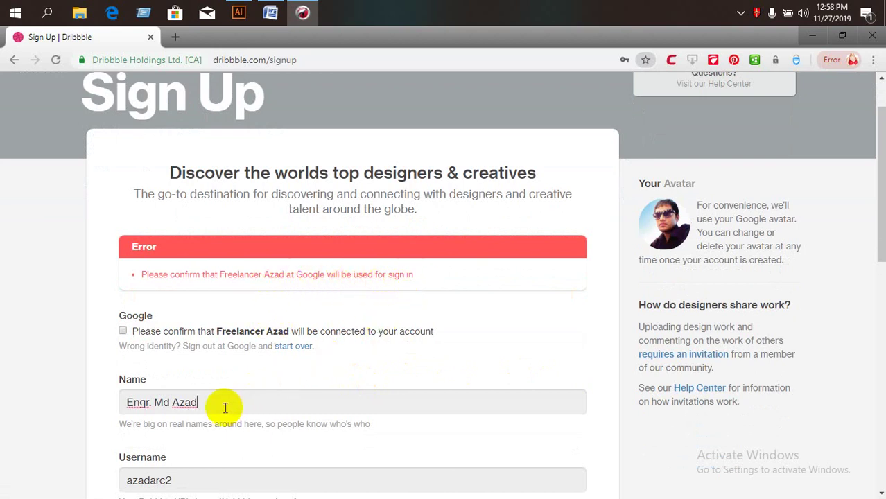
{"action": "scroll", "coordinate": [225, 407], "scroll_direction": "down", "scroll_amount": 2}
{"action": "left_click", "coordinate": [195, 355]}
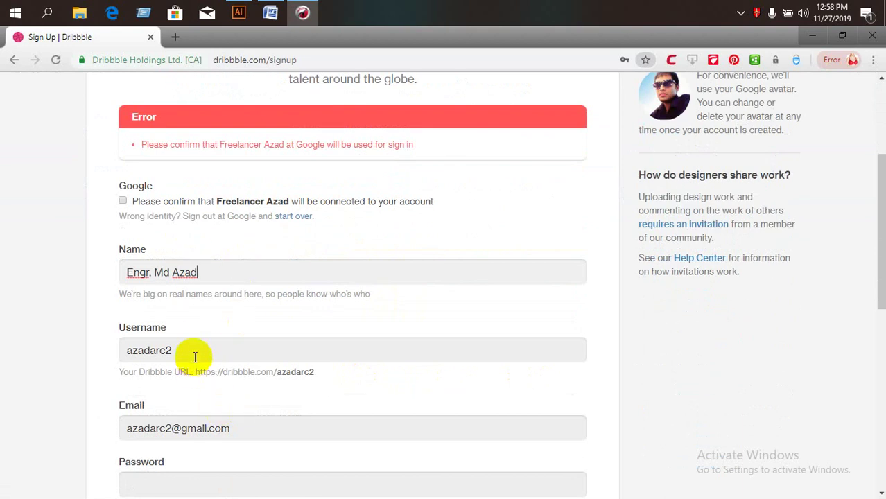
{"action": "left_click", "coordinate": [225, 272]}
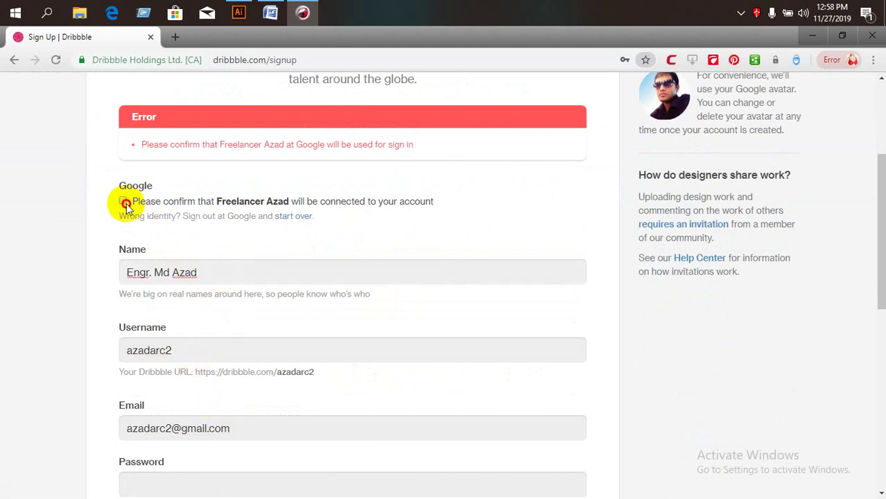
{"action": "scroll", "coordinate": [233, 312], "scroll_direction": "down", "scroll_amount": 2}
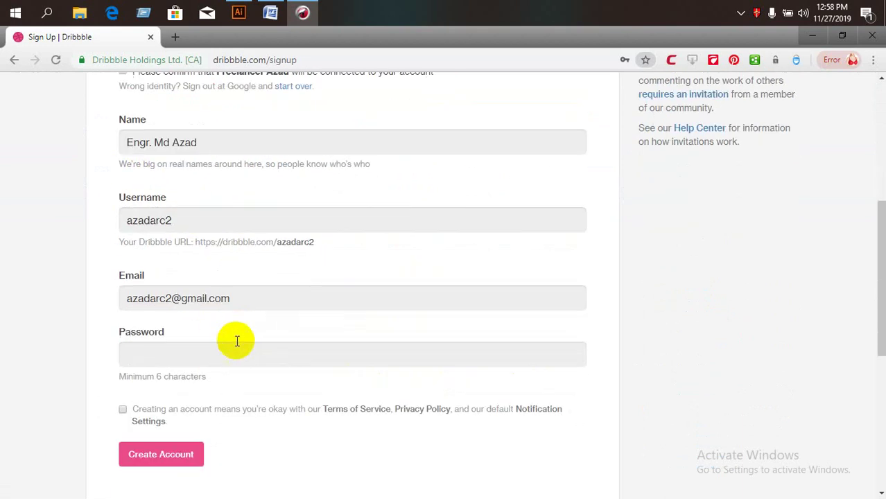
{"action": "left_click", "coordinate": [234, 355]}
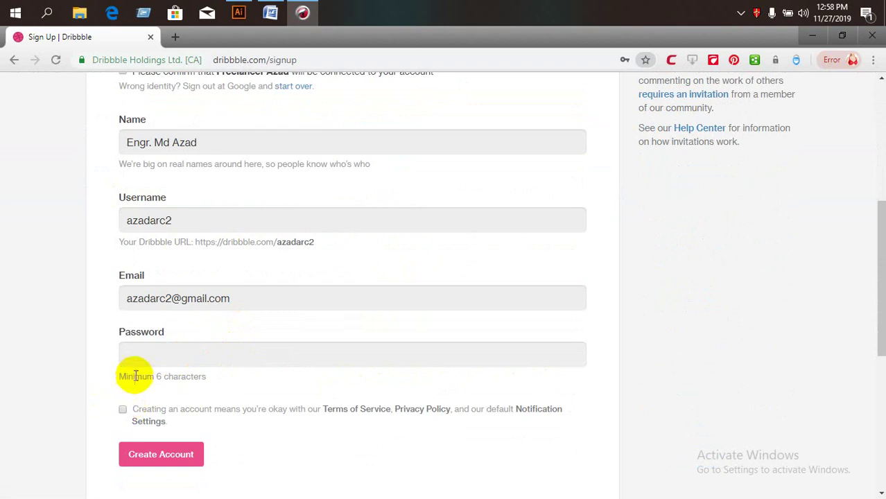
{"action": "left_click", "coordinate": [125, 408]}
{"action": "left_click", "coordinate": [151, 355]}
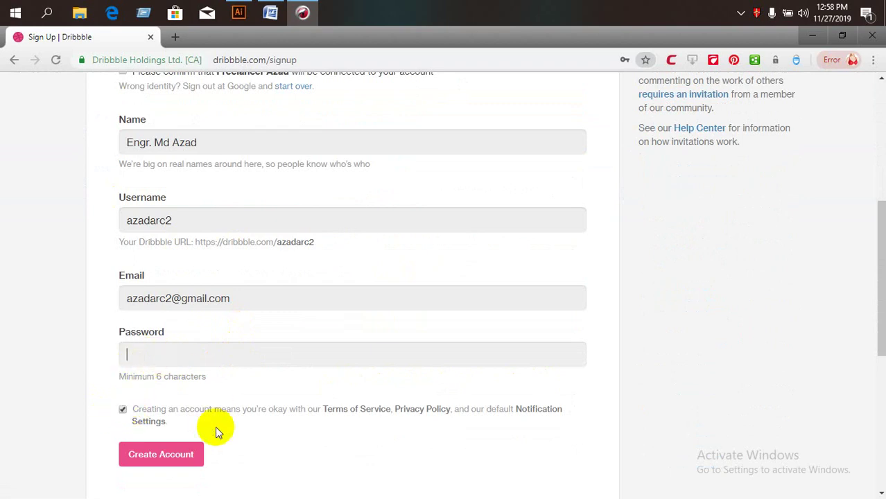
{"action": "left_click", "coordinate": [161, 454]}
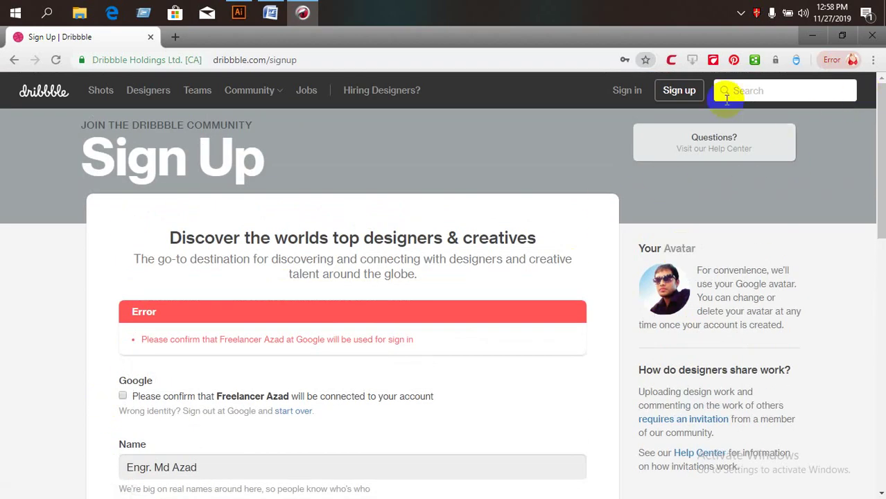
{"action": "left_click", "coordinate": [741, 15]}
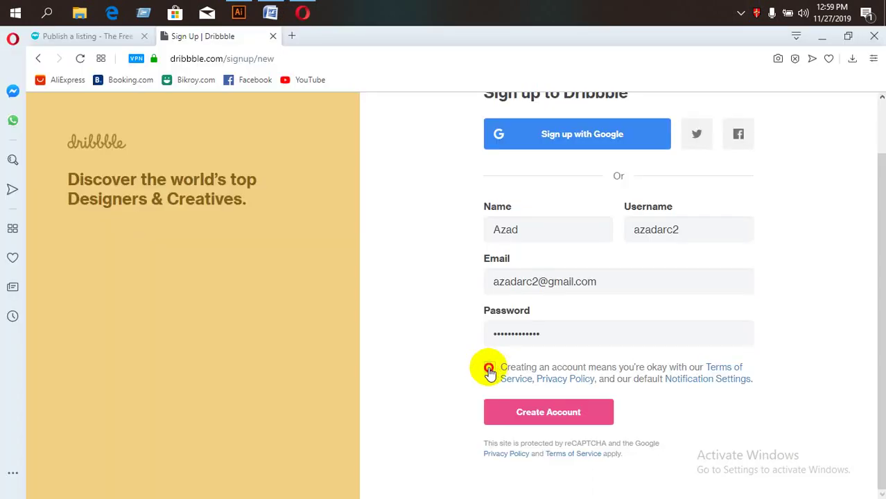
Accept the terms, create the account and pick the statue images in the CAPTCHA.
{"action": "left_click", "coordinate": [486, 367]}
{"action": "left_click", "coordinate": [547, 414]}
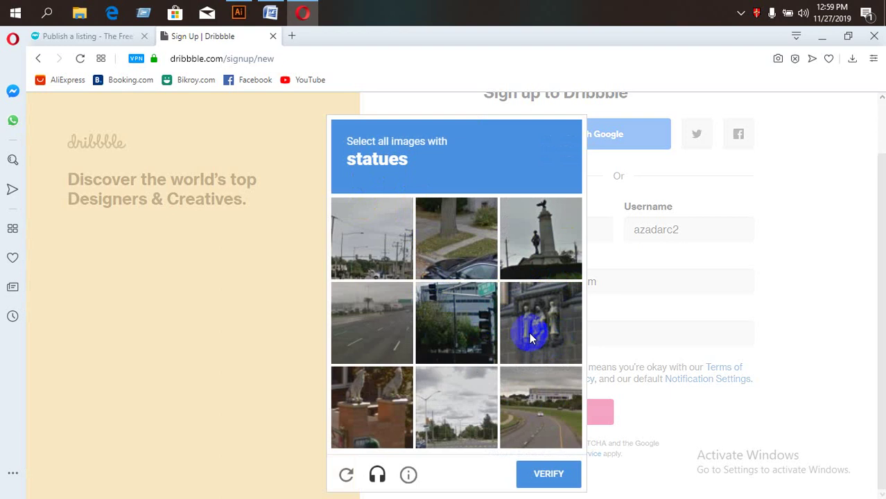
{"action": "left_click", "coordinate": [528, 245]}
{"action": "left_click", "coordinate": [541, 322]}
{"action": "left_click", "coordinate": [484, 337]}
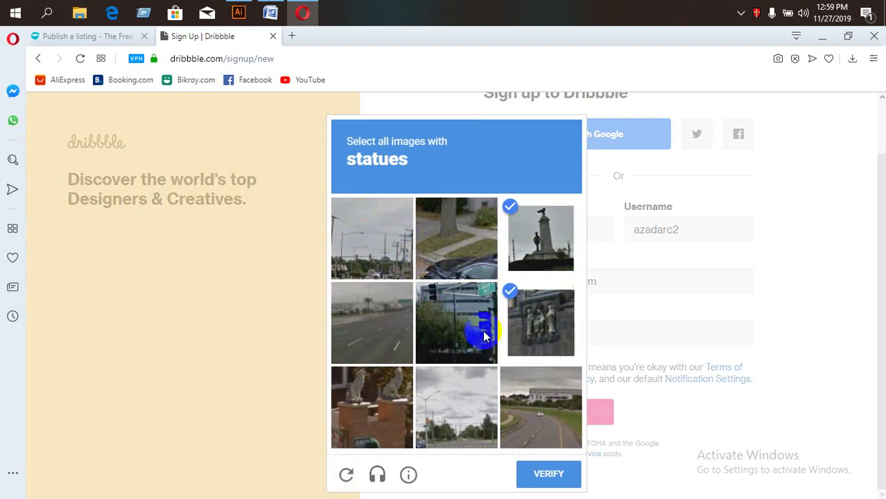
{"action": "left_click", "coordinate": [520, 409]}
{"action": "left_click", "coordinate": [546, 474]}
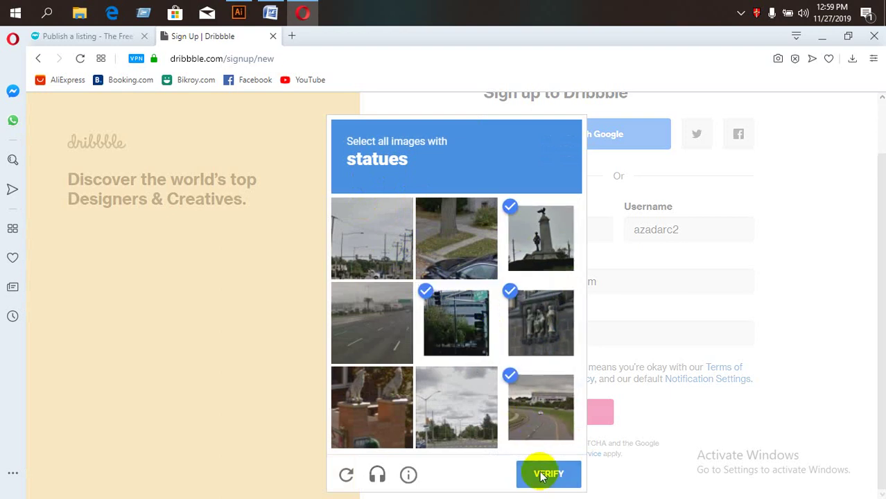
{"action": "left_click", "coordinate": [425, 399]}
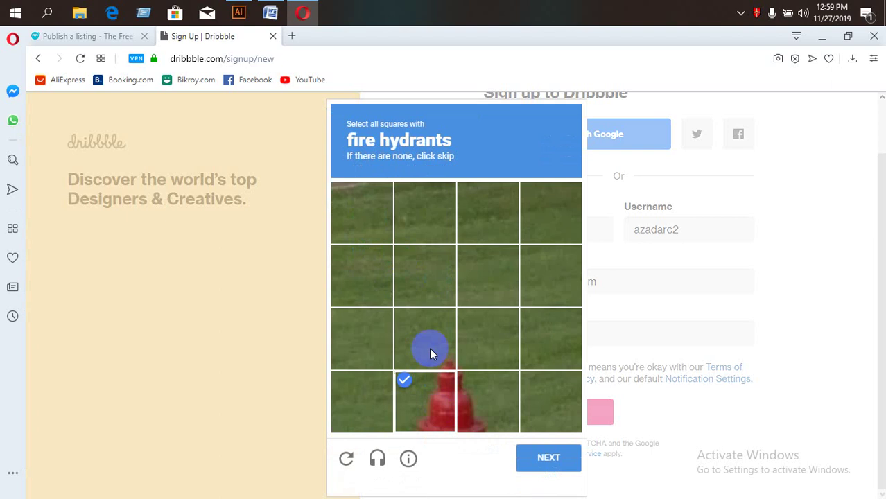
Solve the fire hydrant and bicycle CAPTCHA challenges and verify.
{"action": "left_click", "coordinate": [429, 350]}
{"action": "left_click", "coordinate": [485, 353]}
{"action": "left_click", "coordinate": [485, 416]}
{"action": "left_click", "coordinate": [555, 478]}
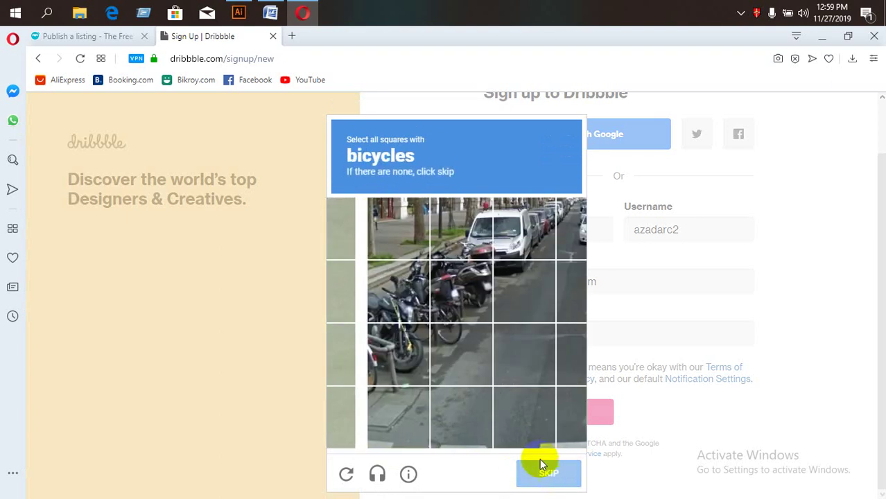
{"action": "left_click", "coordinate": [369, 303]}
{"action": "left_click", "coordinate": [375, 350]}
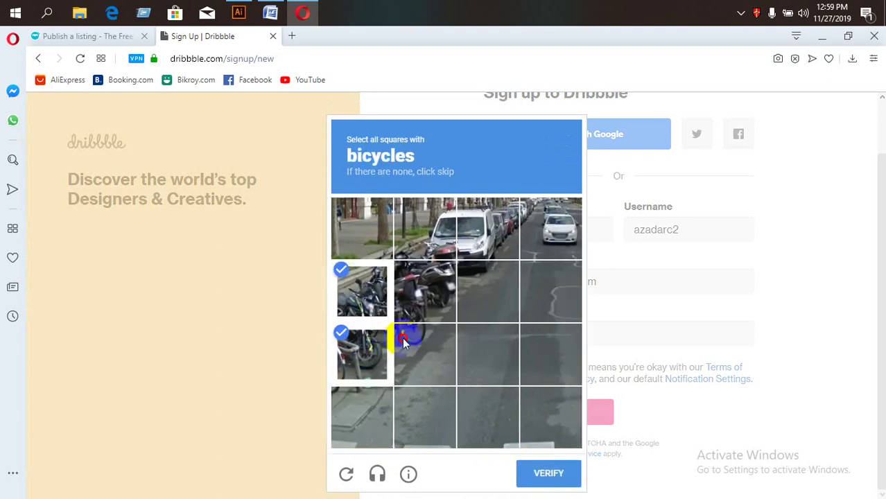
{"action": "left_click", "coordinate": [416, 350]}
{"action": "left_click", "coordinate": [423, 285]}
{"action": "left_click", "coordinate": [547, 473]}
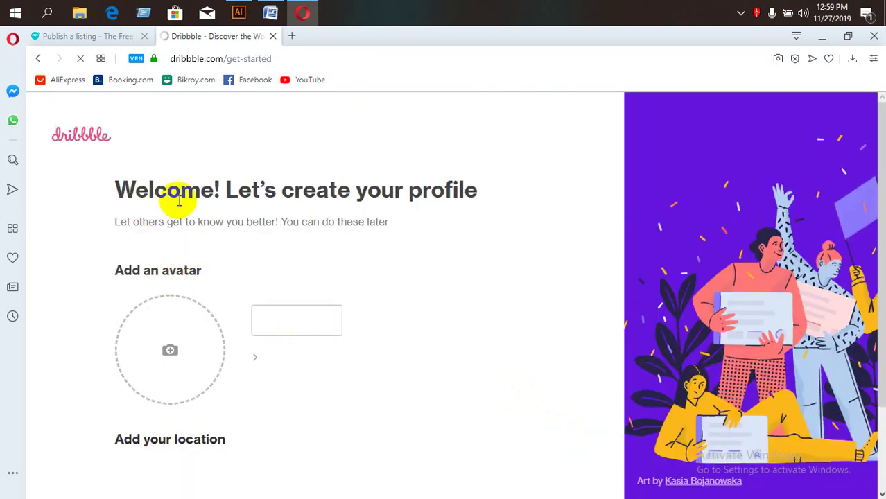
Upload the dark Buy image from the IMAGE folder as the profile avatar.
{"action": "scroll", "coordinate": [263, 329], "scroll_direction": "down", "scroll_amount": 1}
{"action": "scroll", "coordinate": [301, 253], "scroll_direction": "down", "scroll_amount": 1}
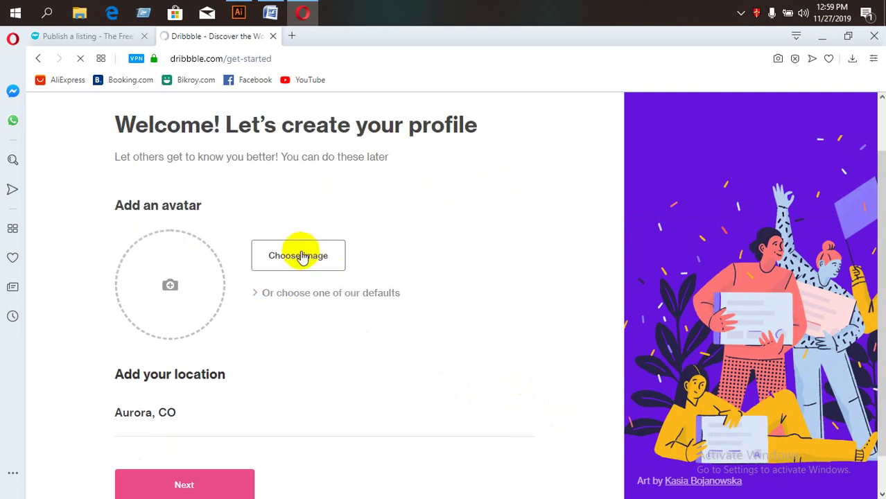
{"action": "scroll", "coordinate": [242, 296], "scroll_direction": "down", "scroll_amount": 1}
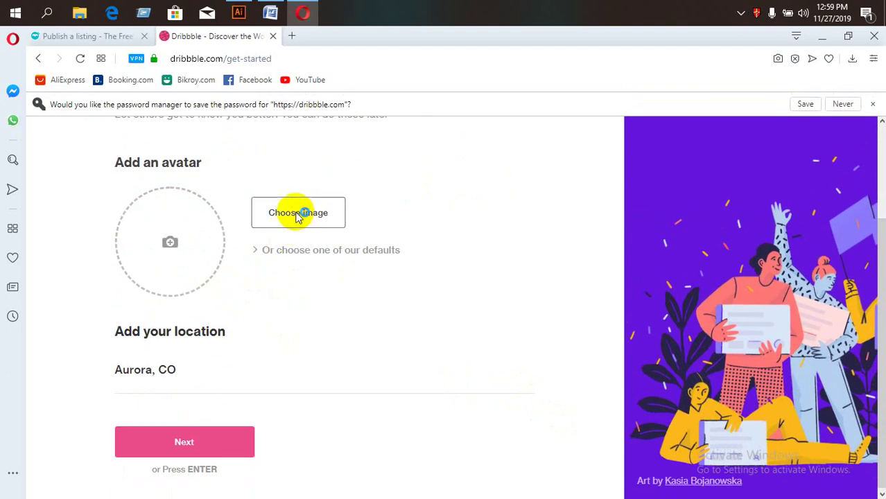
{"action": "left_click", "coordinate": [300, 215]}
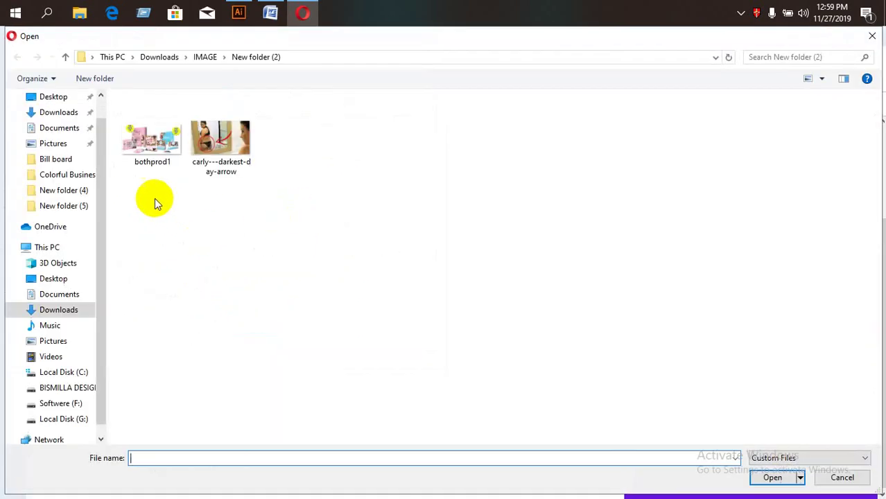
{"action": "left_click", "coordinate": [192, 59]}
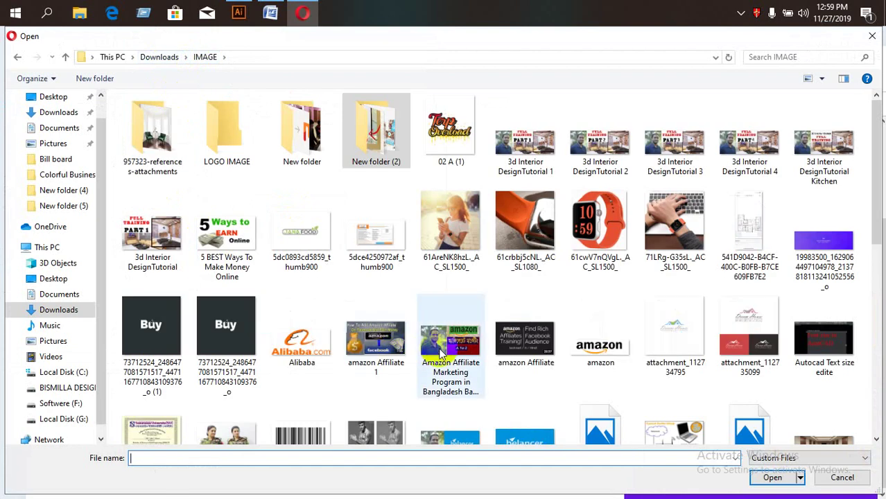
{"action": "scroll", "coordinate": [319, 325], "scroll_direction": "down", "scroll_amount": 2}
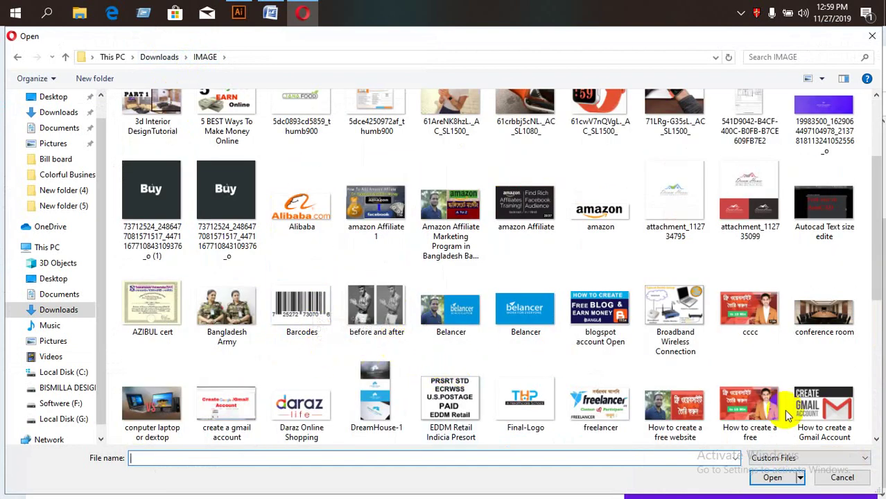
{"action": "scroll", "coordinate": [684, 430], "scroll_direction": "down", "scroll_amount": 5}
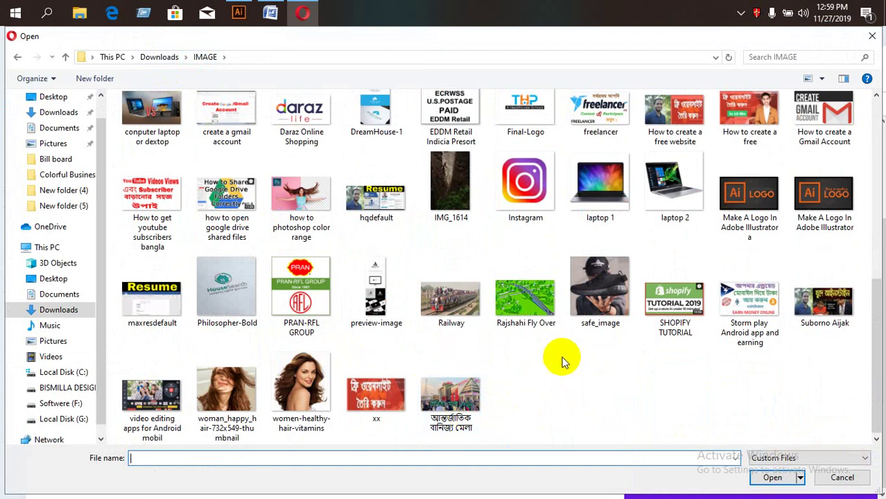
{"action": "scroll", "coordinate": [548, 357], "scroll_direction": "up", "scroll_amount": 5}
{"action": "scroll", "coordinate": [540, 359], "scroll_direction": "up", "scroll_amount": 2}
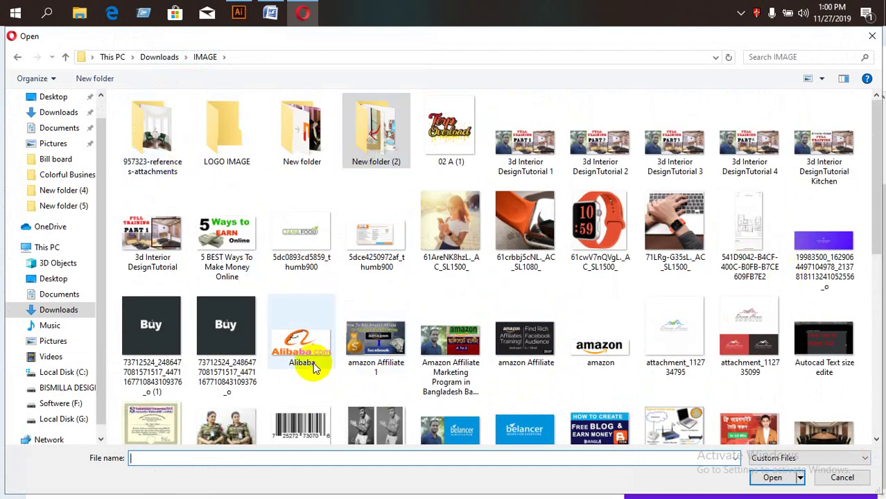
{"action": "double_click", "coordinate": [233, 325]}
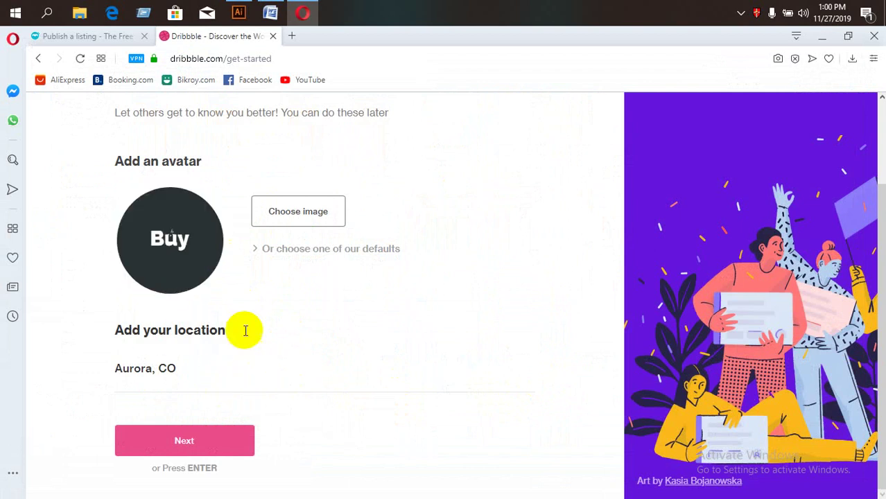
Keep Aurora, CO as the location and continue to the next setup step.
{"action": "left_click_drag", "start_coordinate": [211, 368], "coordinate": [119, 368]}
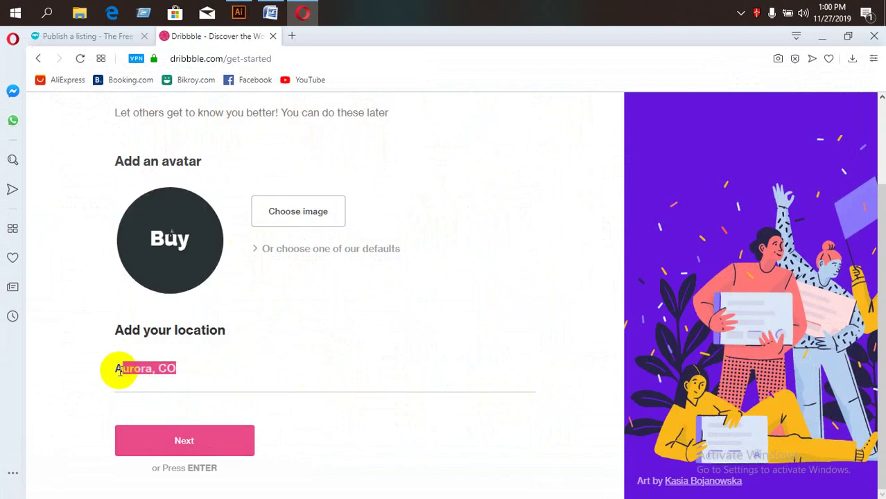
{"action": "left_click", "coordinate": [163, 395]}
{"action": "left_click", "coordinate": [186, 436]}
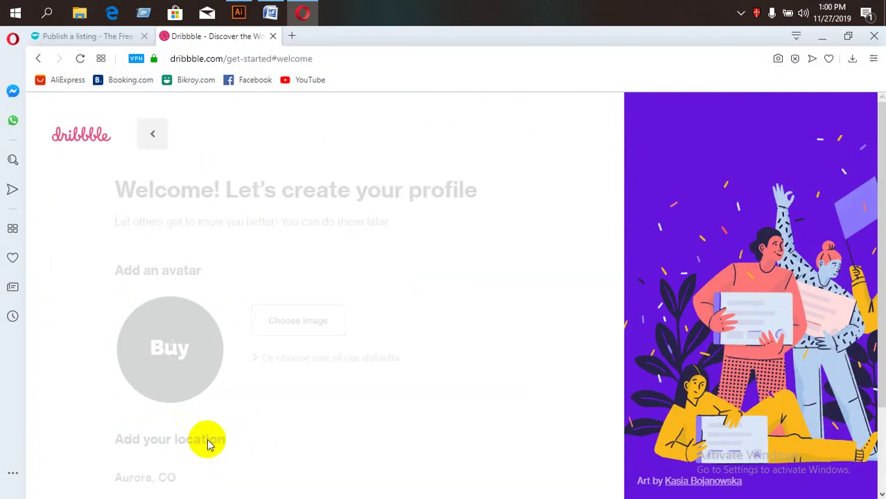
Choose 'I'm a designer looking to share my work' and finish the profile setup.
{"action": "scroll", "coordinate": [251, 363], "scroll_direction": "down", "scroll_amount": 2}
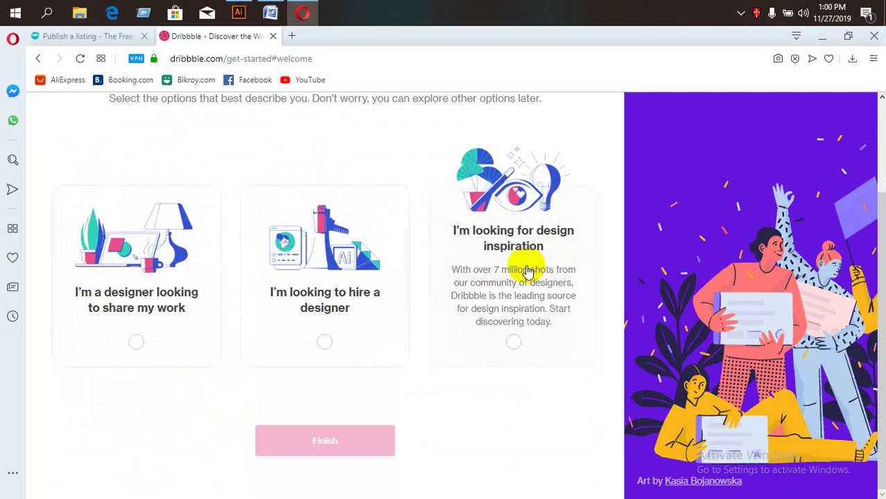
{"action": "left_click", "coordinate": [145, 340]}
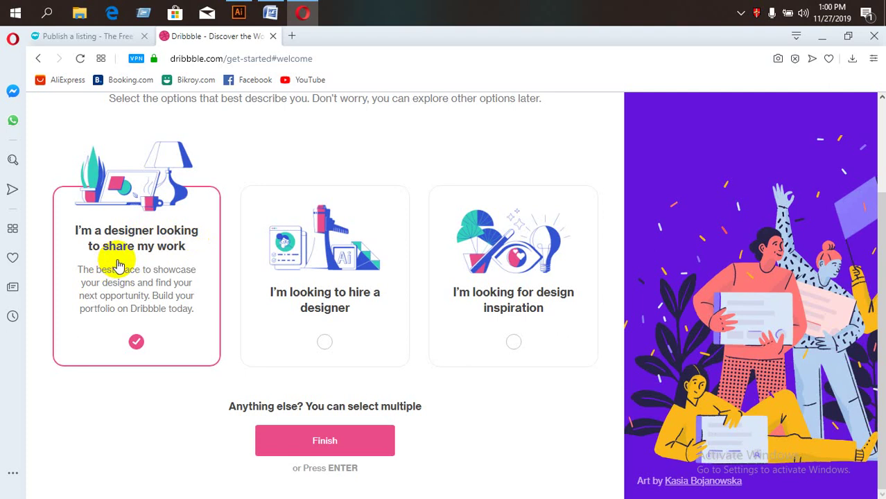
{"action": "left_click", "coordinate": [346, 442]}
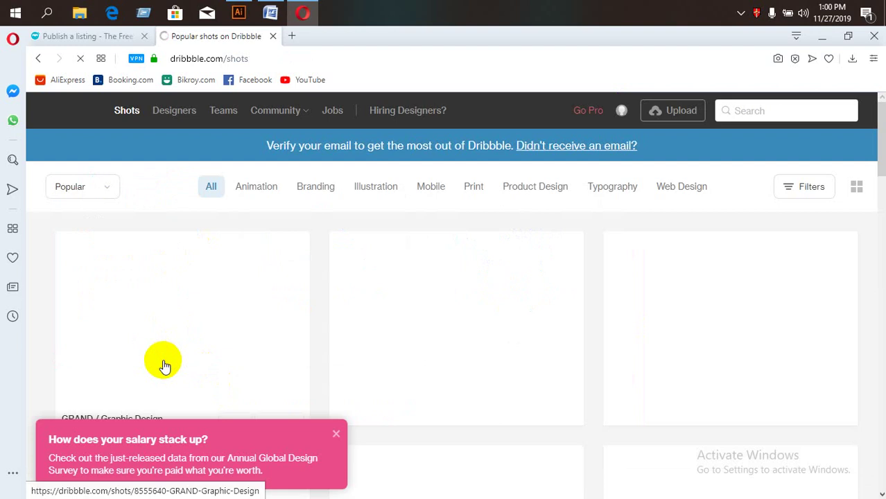
{"action": "scroll", "coordinate": [361, 361], "scroll_direction": "down", "scroll_amount": 5}
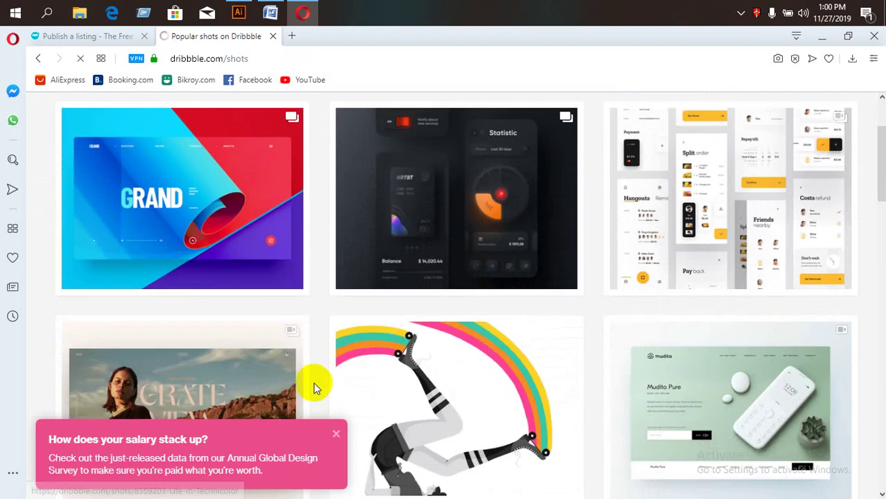
{"action": "left_click", "coordinate": [156, 448]}
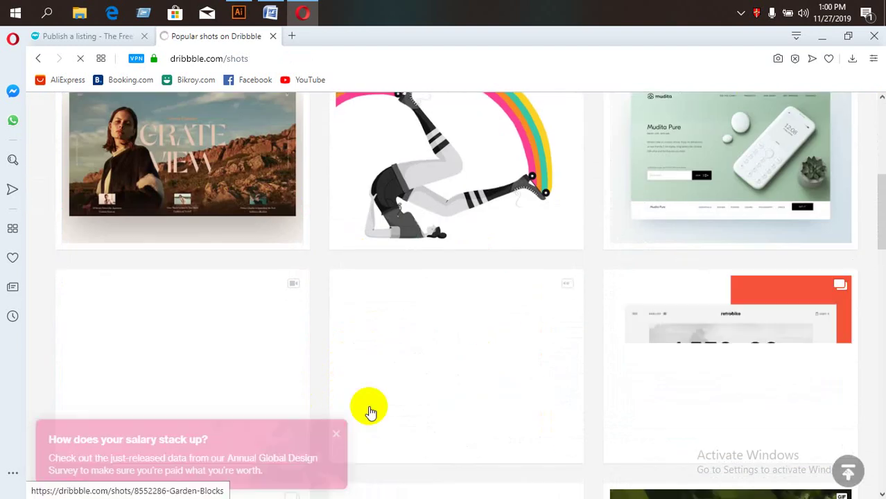
{"action": "scroll", "coordinate": [369, 409], "scroll_direction": "down", "scroll_amount": 3}
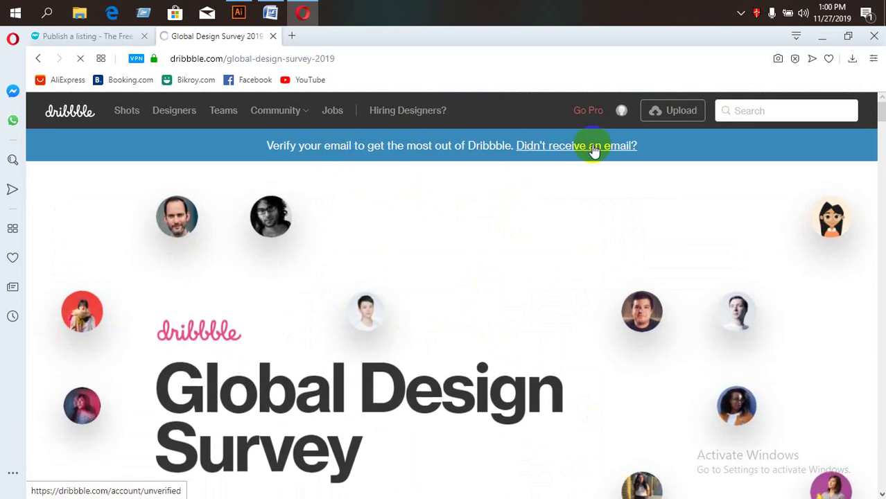
{"action": "scroll", "coordinate": [354, 348], "scroll_direction": "down", "scroll_amount": 3}
{"action": "scroll", "coordinate": [273, 184], "scroll_direction": "up", "scroll_amount": 3}
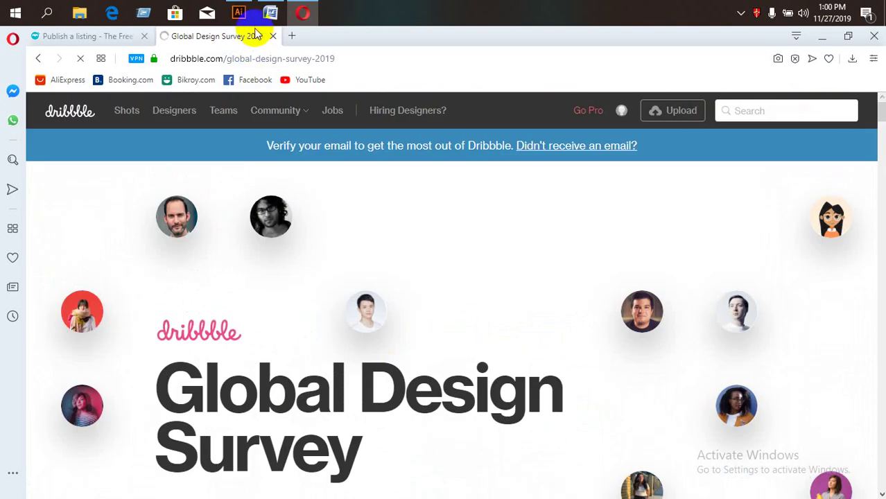
Open Gmail in a new tab from the 'gma' address suggestion and view the inbox.
{"action": "left_click", "coordinate": [292, 36]}
{"action": "type", "text": "gma"}
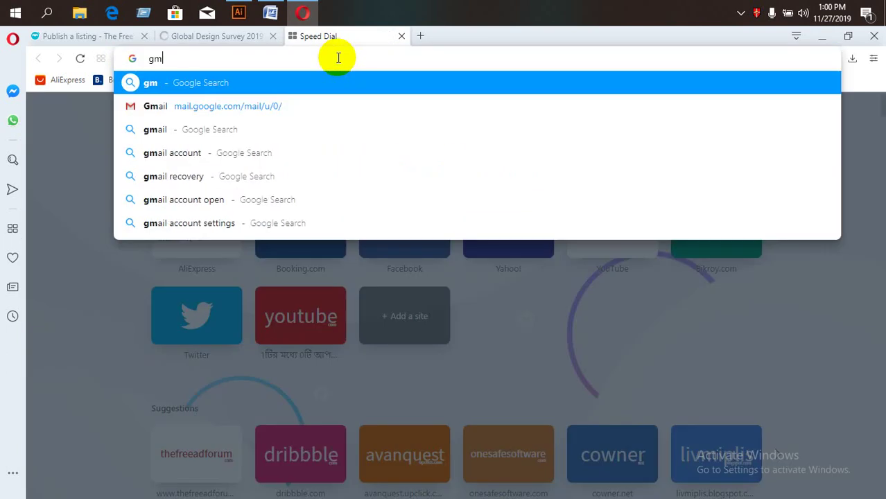
{"action": "left_click", "coordinate": [280, 102]}
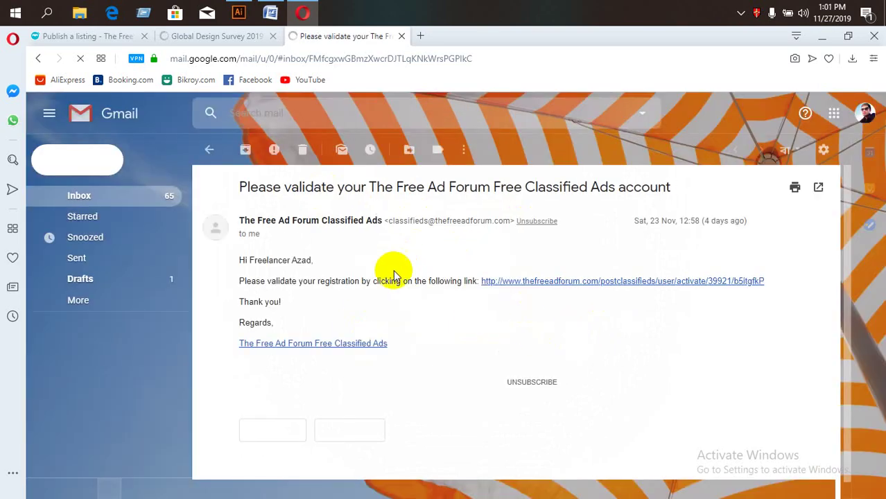
{"action": "left_click", "coordinate": [97, 199]}
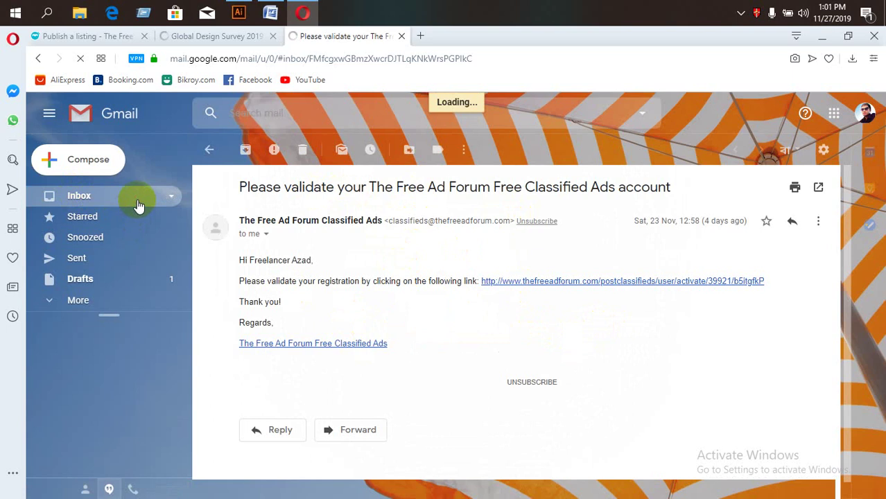
{"action": "left_click", "coordinate": [863, 116]}
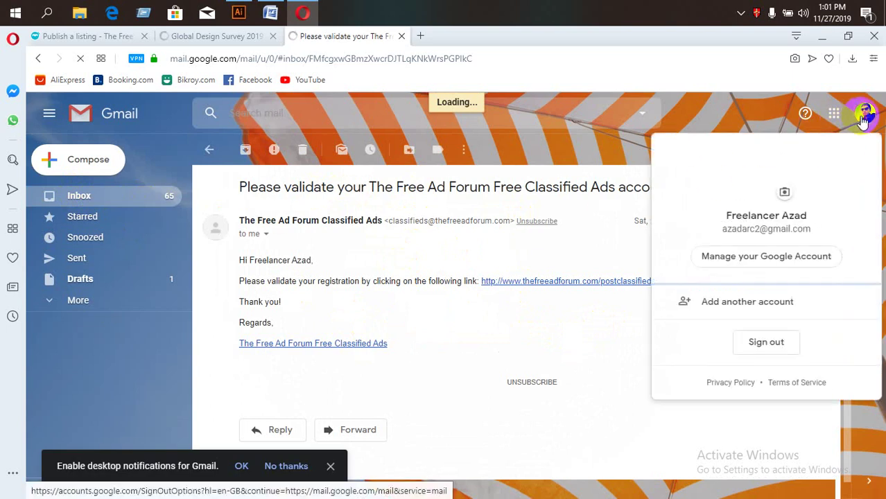
{"action": "left_click", "coordinate": [142, 203]}
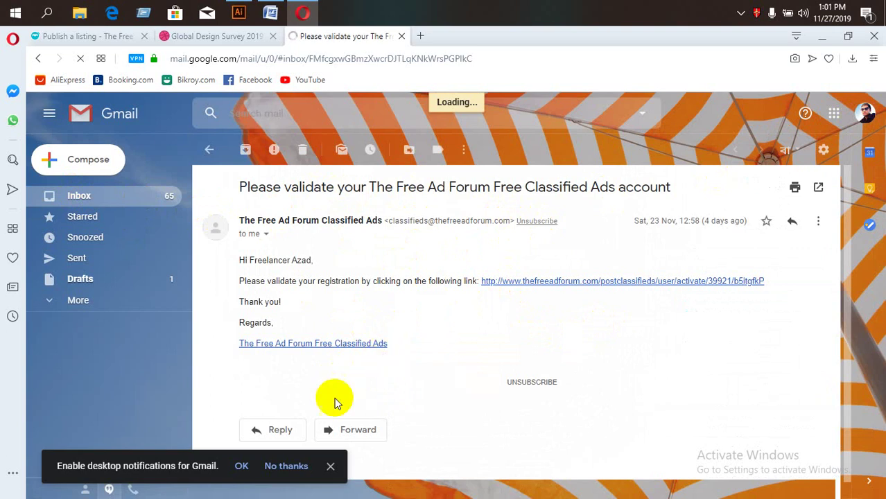
{"action": "left_click", "coordinate": [135, 196]}
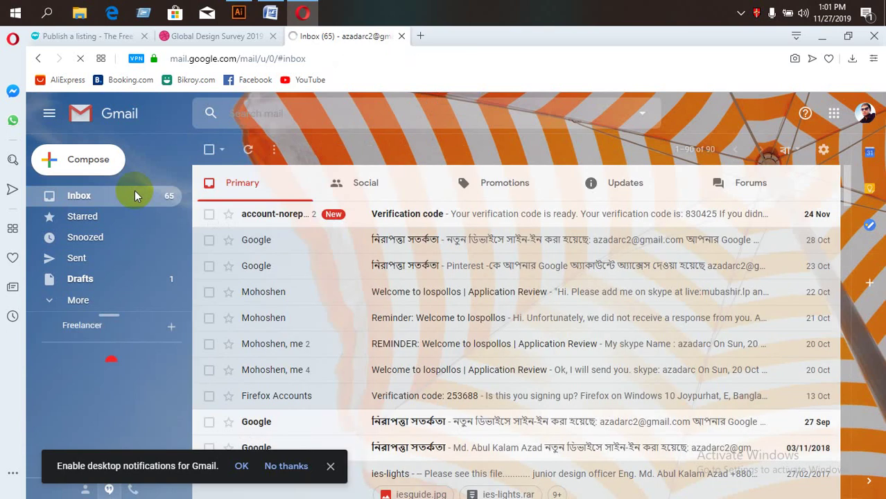
Look through the Adobe verification email and Promotions emails, briefly checking the Dribbble survey tab.
{"action": "left_click", "coordinate": [435, 214]}
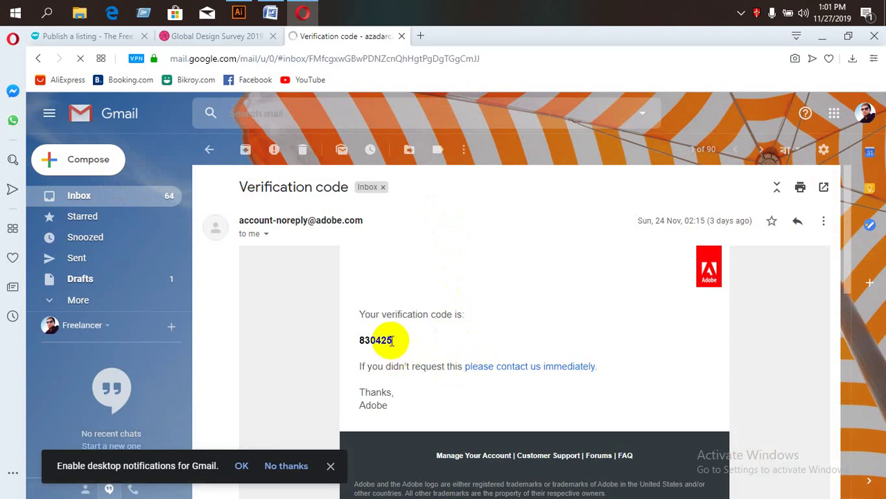
{"action": "left_click", "coordinate": [124, 198]}
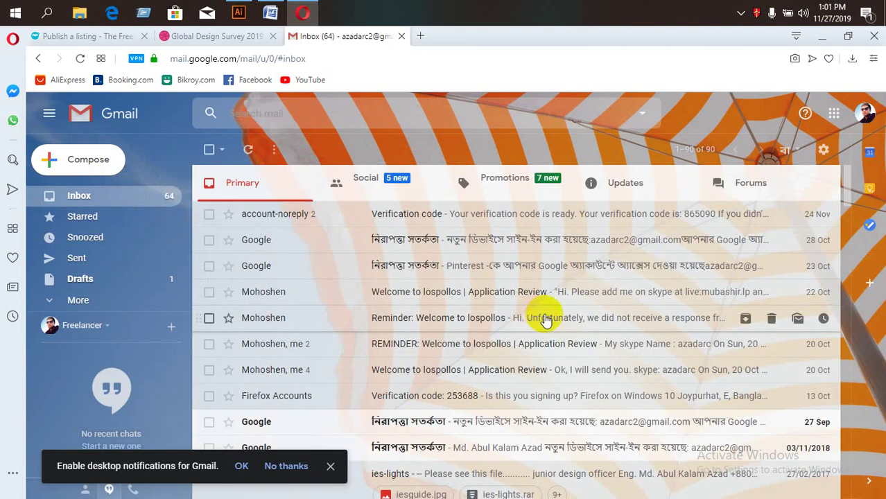
{"action": "left_click", "coordinate": [515, 189]}
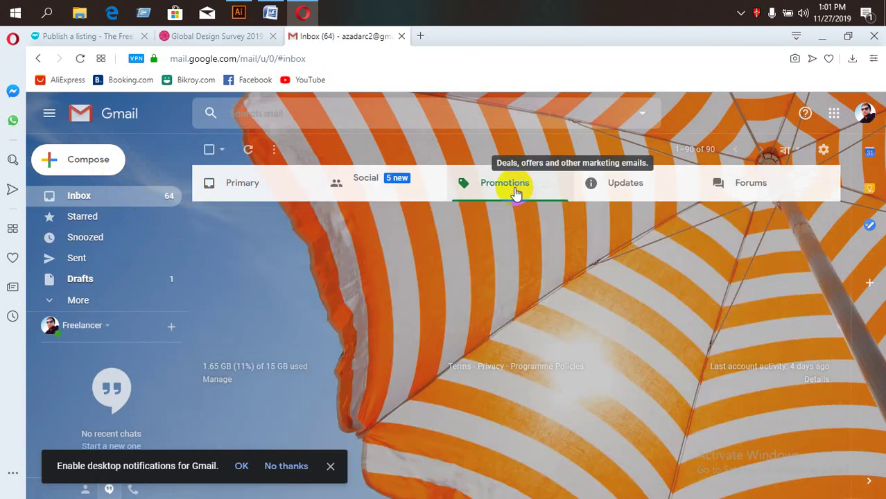
{"action": "left_click", "coordinate": [439, 257]}
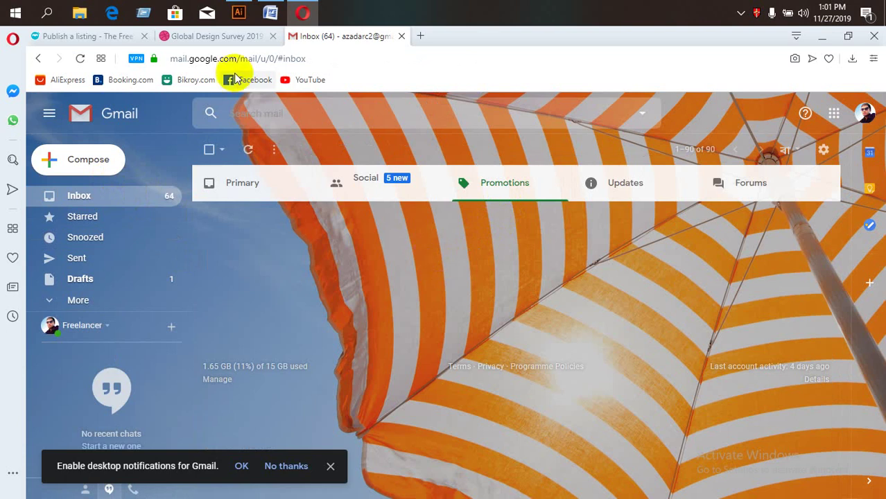
{"action": "left_click", "coordinate": [226, 38]}
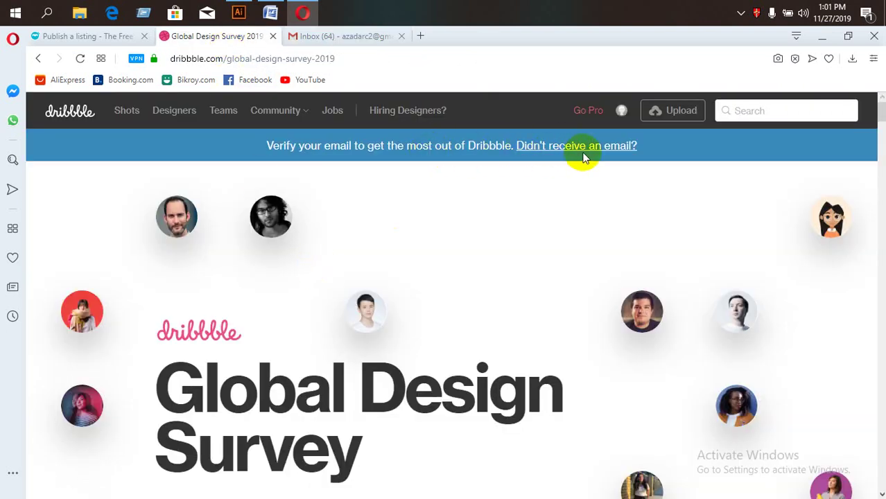
{"action": "left_click", "coordinate": [326, 36]}
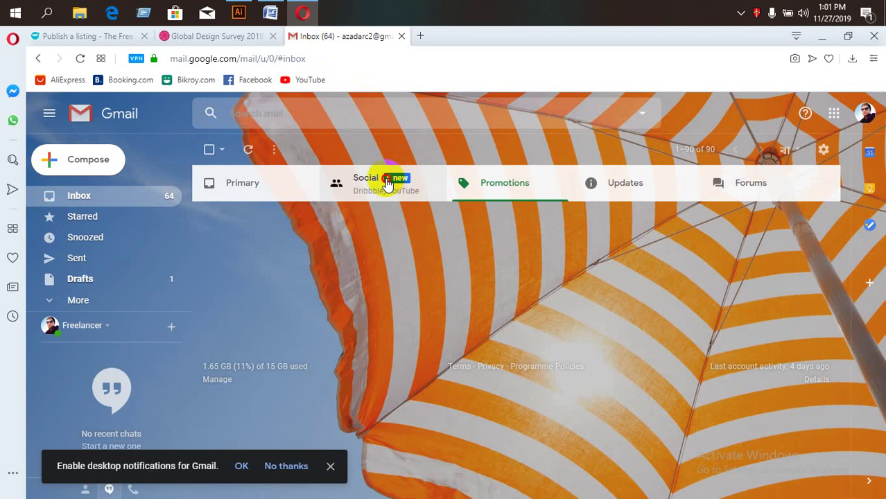
Open 'Confirm your email at Dribbble' from the Social tab and press Confirm Email.
{"action": "left_click", "coordinate": [389, 183]}
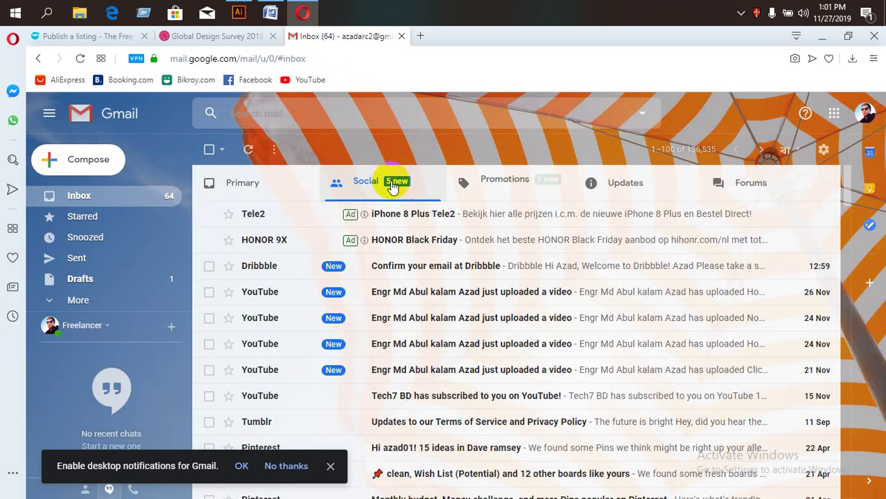
{"action": "left_click", "coordinate": [472, 275]}
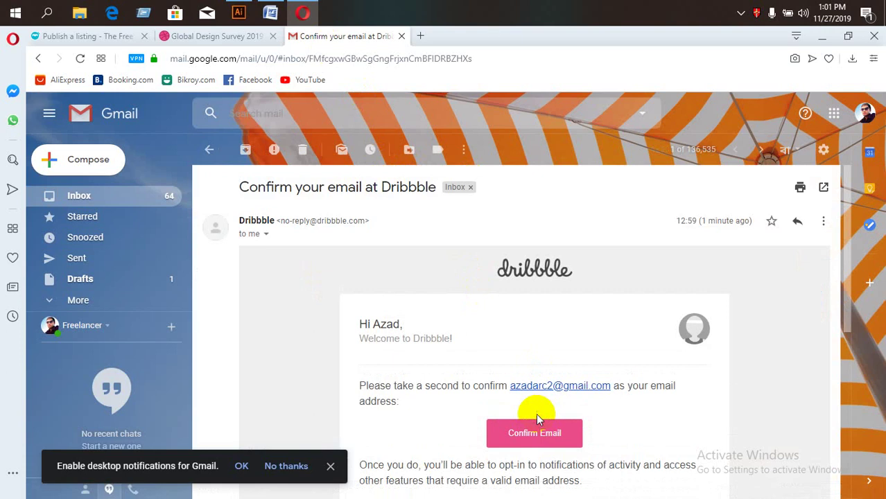
{"action": "left_click", "coordinate": [538, 424]}
Check the loading confirmation page, then return to Gmail's Promotions emails.
{"action": "left_click", "coordinate": [327, 42]}
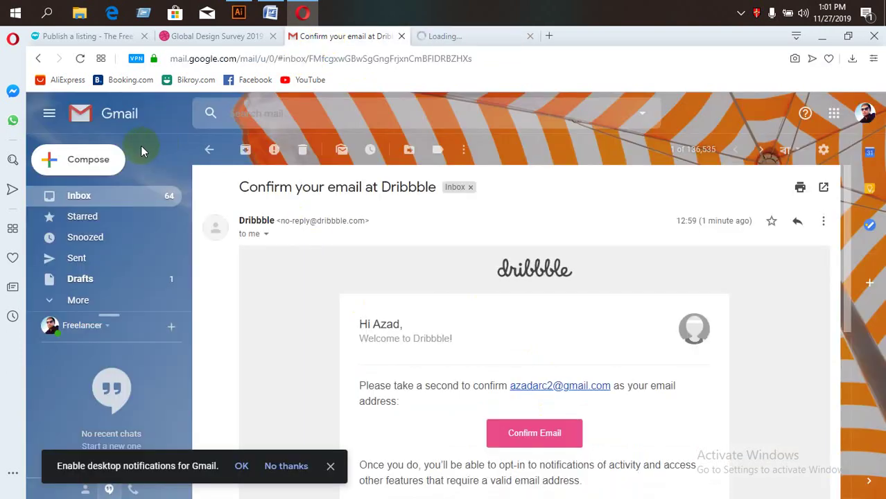
{"action": "left_click", "coordinate": [82, 196]}
{"action": "left_click", "coordinate": [470, 40]}
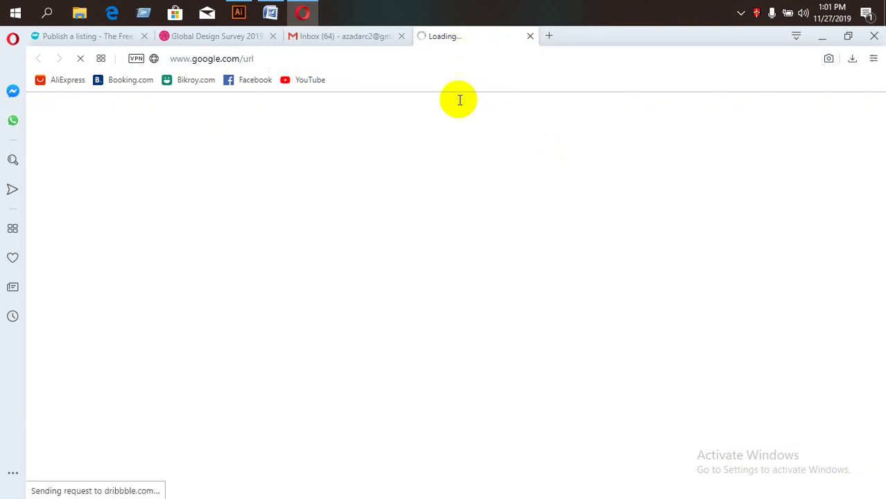
{"action": "left_click", "coordinate": [340, 37]}
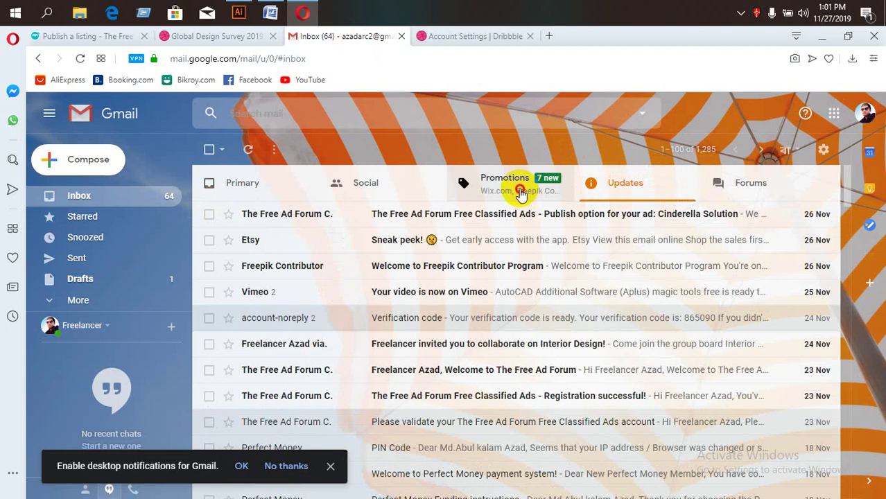
{"action": "left_click", "coordinate": [463, 177]}
Save the changes on the Dribbble Account Settings page.
{"action": "left_click", "coordinate": [449, 38]}
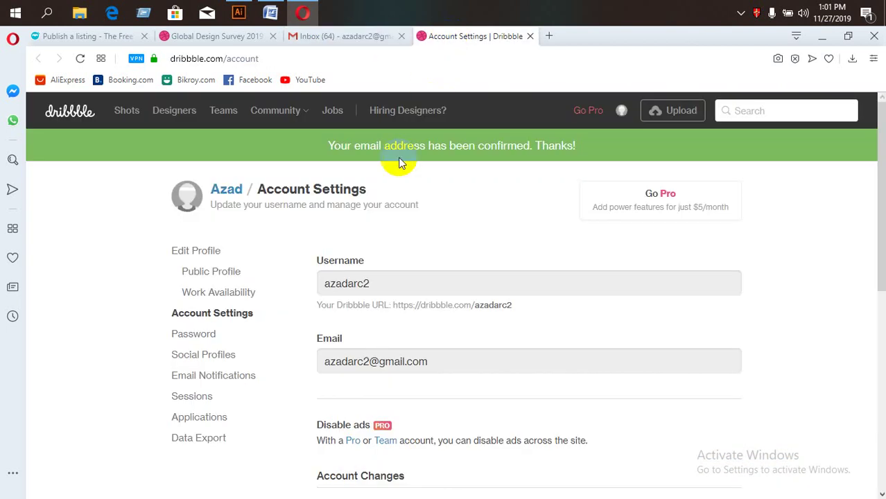
{"action": "scroll", "coordinate": [388, 323], "scroll_direction": "down", "scroll_amount": 2}
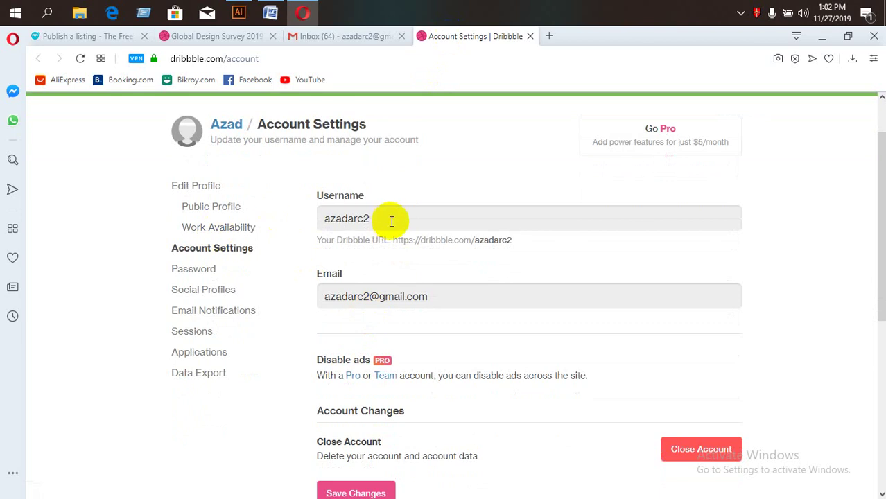
{"action": "scroll", "coordinate": [382, 322], "scroll_direction": "down", "scroll_amount": 2}
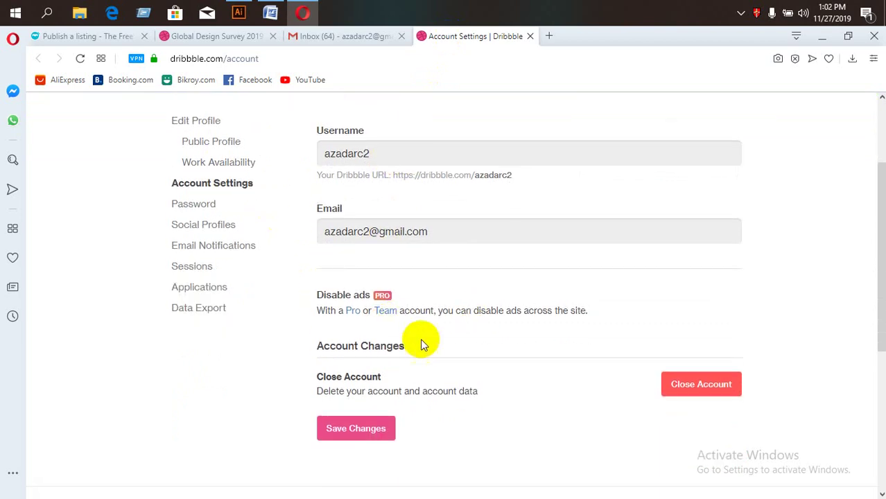
{"action": "left_click", "coordinate": [365, 433]}
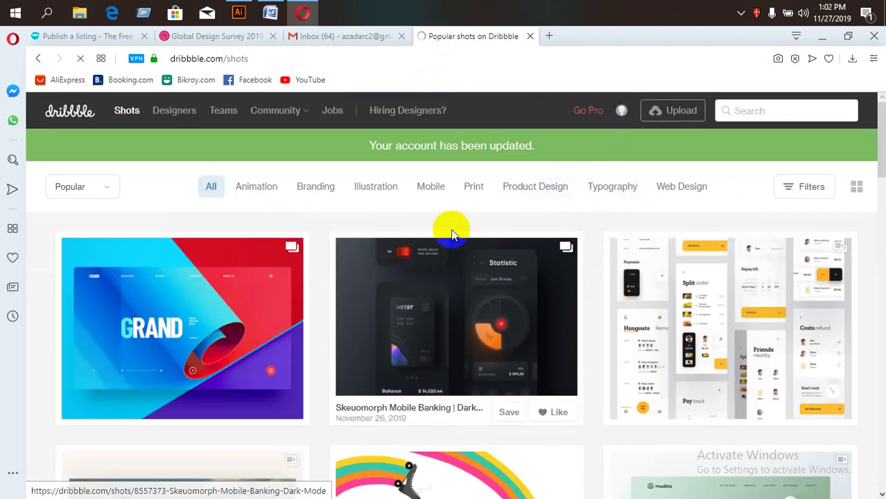
Start a new shot and upload the image 61AreNK8hzL._AC_SL1500_.
{"action": "scroll", "coordinate": [444, 218], "scroll_direction": "down", "scroll_amount": 5}
{"action": "scroll", "coordinate": [416, 362], "scroll_direction": "up", "scroll_amount": 5}
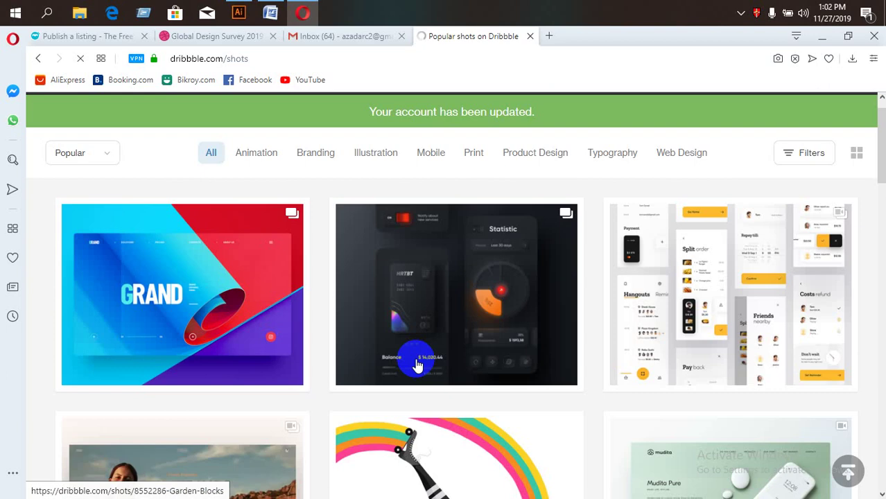
{"action": "left_click", "coordinate": [674, 126]}
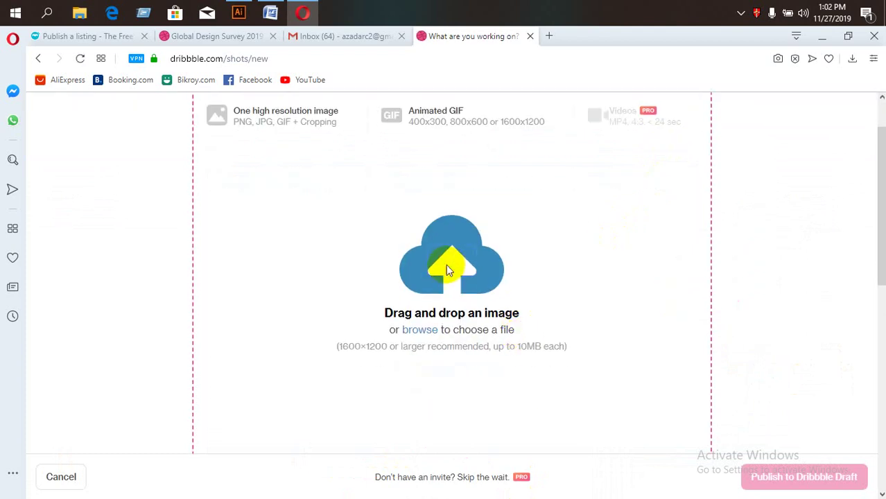
{"action": "left_click", "coordinate": [445, 265]}
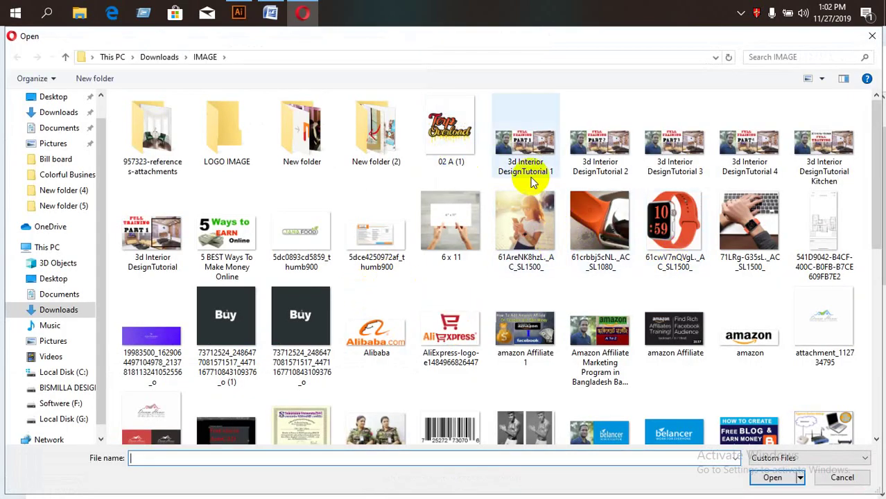
{"action": "double_click", "coordinate": [525, 225]}
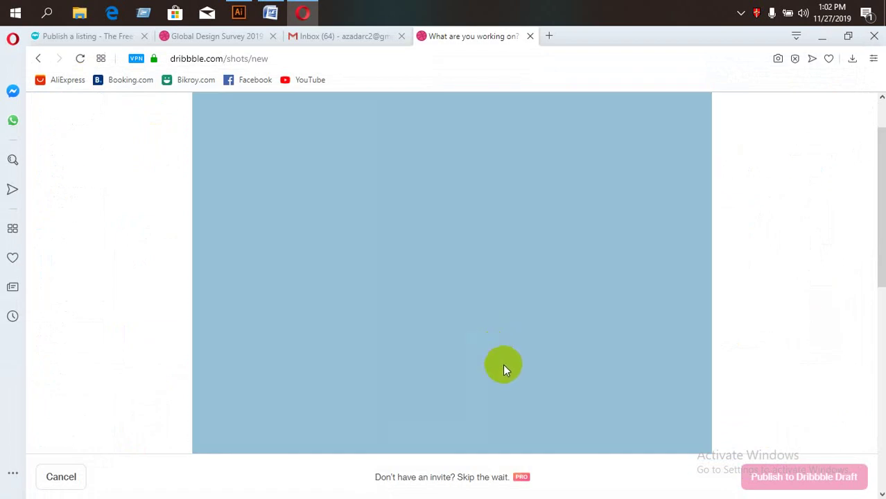
Tag the shot with design, illustration and branding.
{"action": "scroll", "coordinate": [461, 396], "scroll_direction": "down", "scroll_amount": 1}
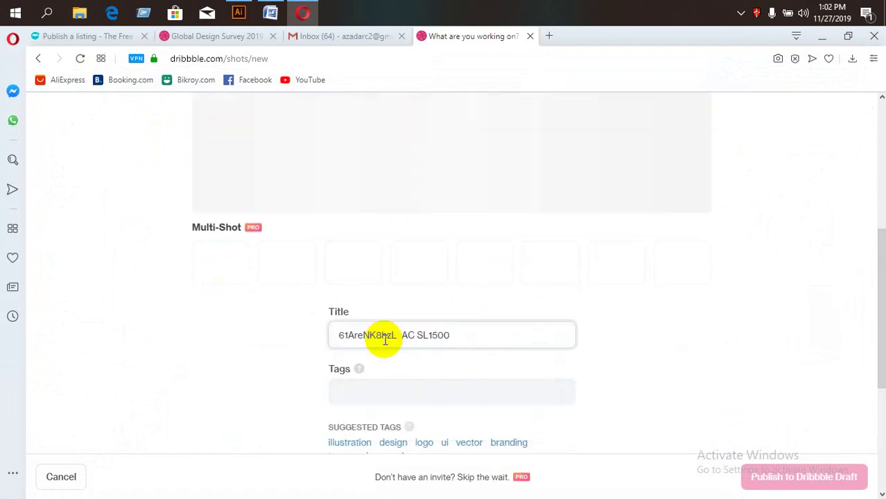
{"action": "scroll", "coordinate": [431, 406], "scroll_direction": "down", "scroll_amount": 2}
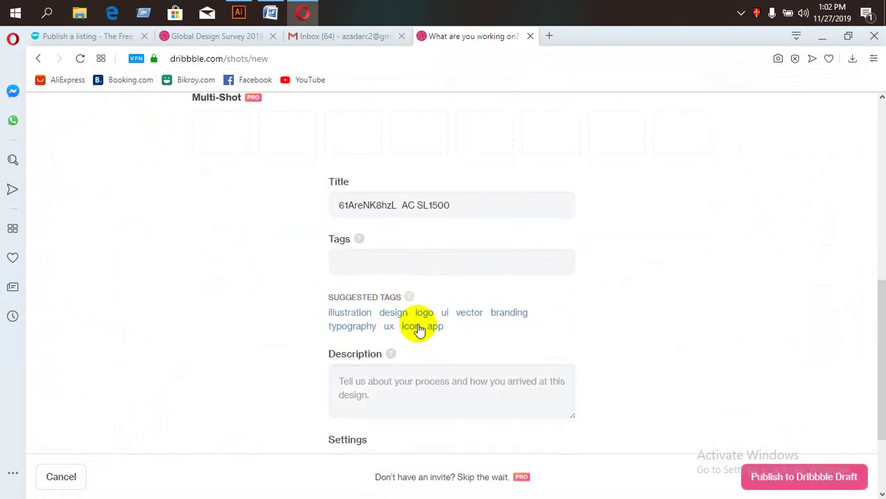
{"action": "left_click", "coordinate": [393, 312]}
{"action": "left_click", "coordinate": [356, 316]}
{"action": "left_click_drag", "start_coordinate": [420, 317], "coordinate": [447, 325]}
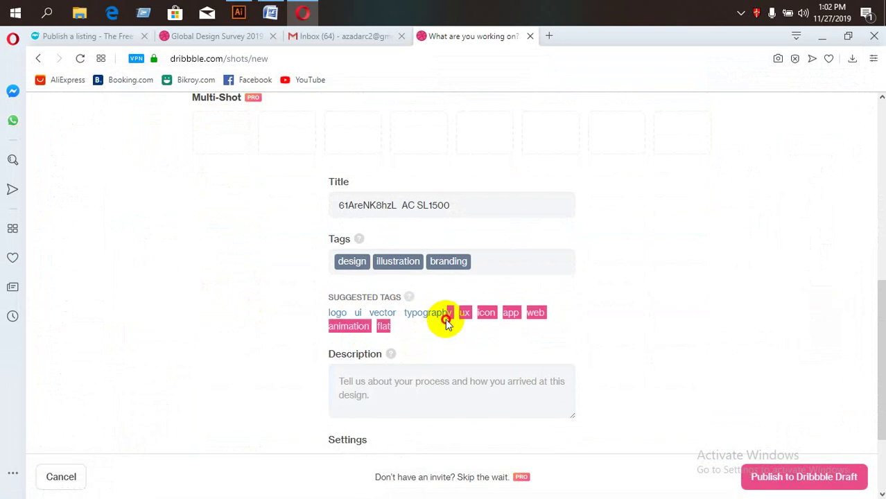
Write the description 'des' and publish the shot.
{"action": "left_click", "coordinate": [419, 382]}
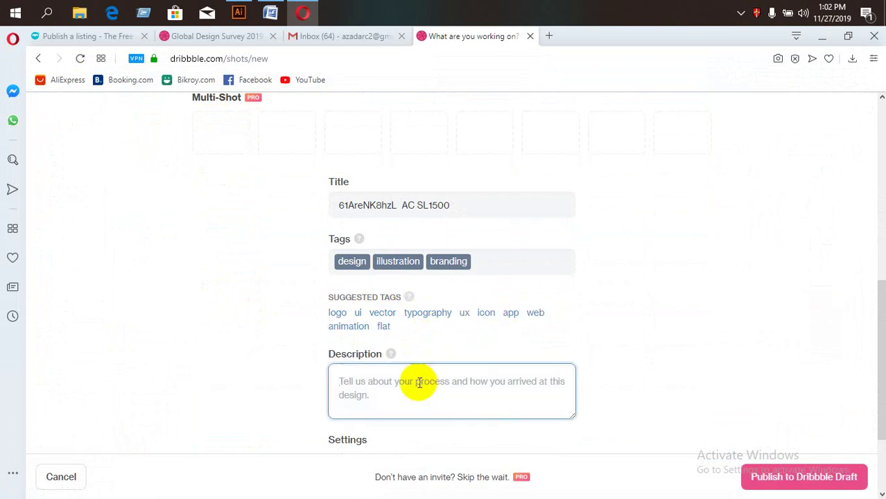
{"action": "type", "text": "designer"}
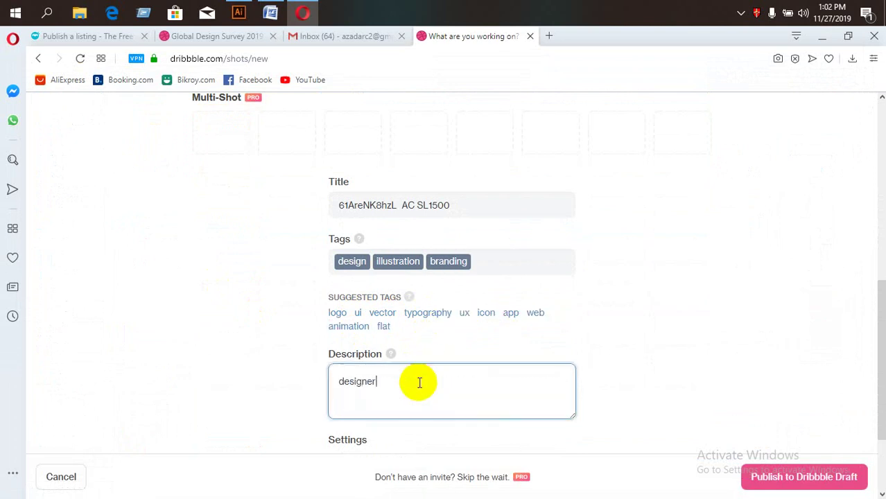
{"action": "scroll", "coordinate": [419, 383], "scroll_direction": "down", "scroll_amount": 2}
{"action": "left_click", "coordinate": [437, 382]}
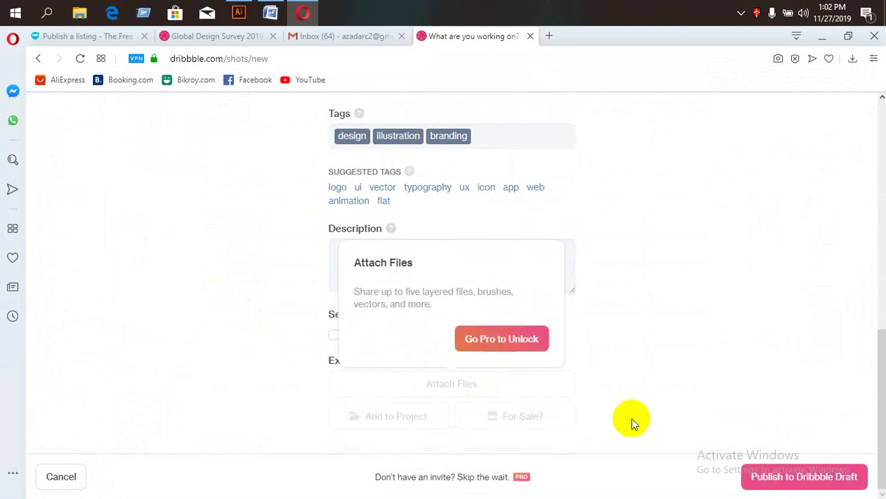
{"action": "left_click", "coordinate": [791, 477]}
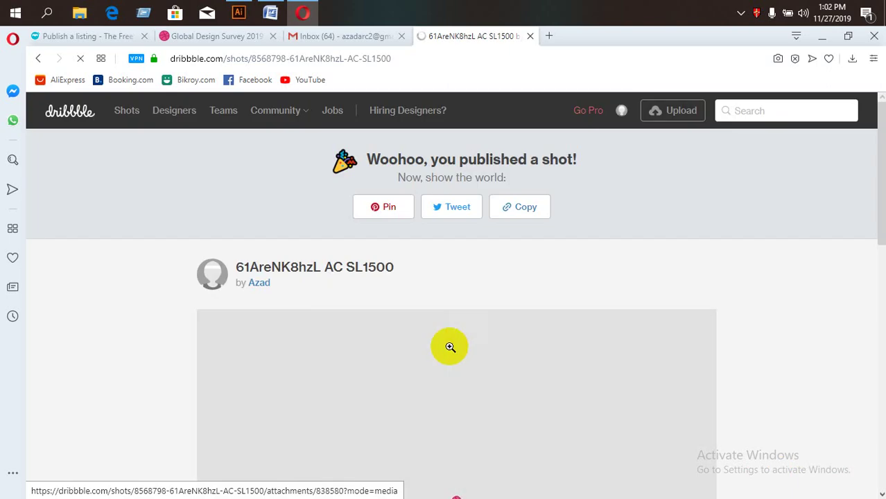
Open the shot author's profile page from the published shot.
{"action": "scroll", "coordinate": [300, 337], "scroll_direction": "down", "scroll_amount": 2}
{"action": "scroll", "coordinate": [300, 337], "scroll_direction": "down", "scroll_amount": 8}
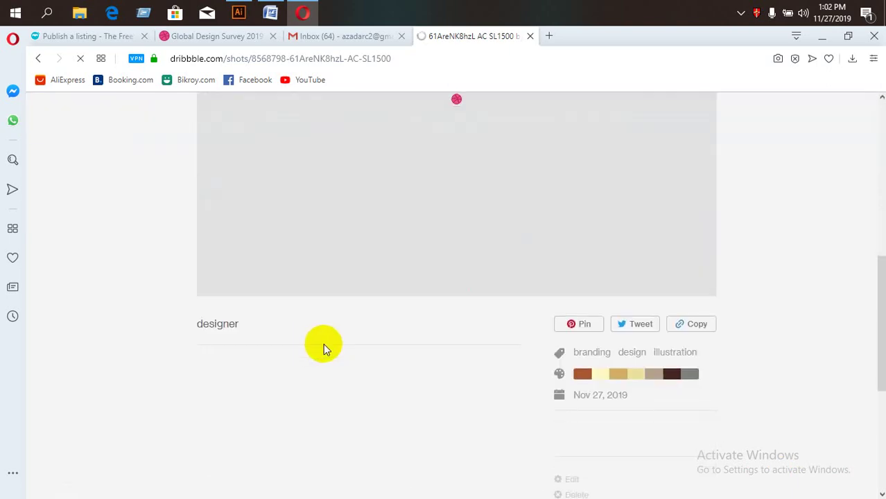
{"action": "scroll", "coordinate": [329, 346], "scroll_direction": "up", "scroll_amount": 4}
{"action": "scroll", "coordinate": [331, 345], "scroll_direction": "up", "scroll_amount": 5}
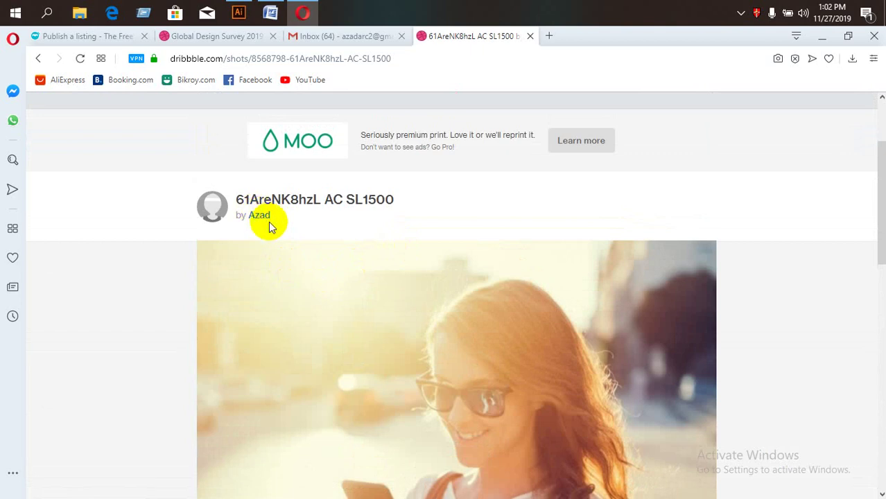
{"action": "left_click", "coordinate": [258, 215]}
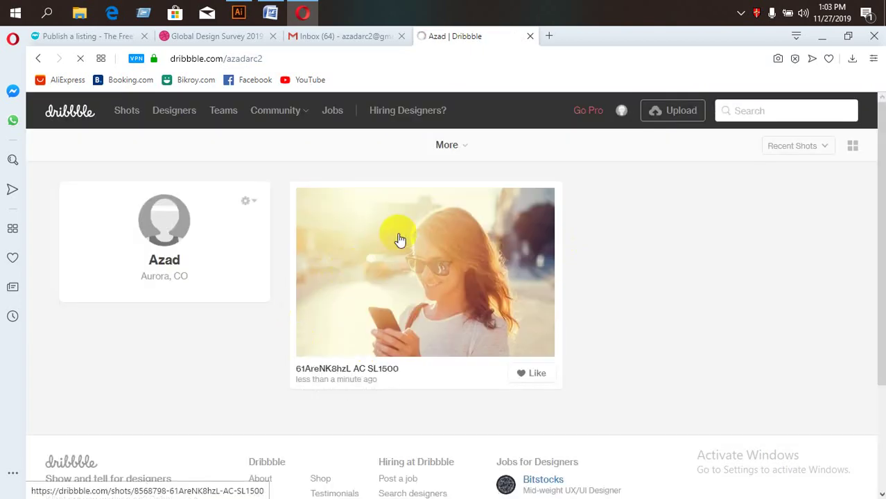
Go to the account's profile via the avatar menu and return to it from the new-shot page.
{"action": "left_click", "coordinate": [621, 111]}
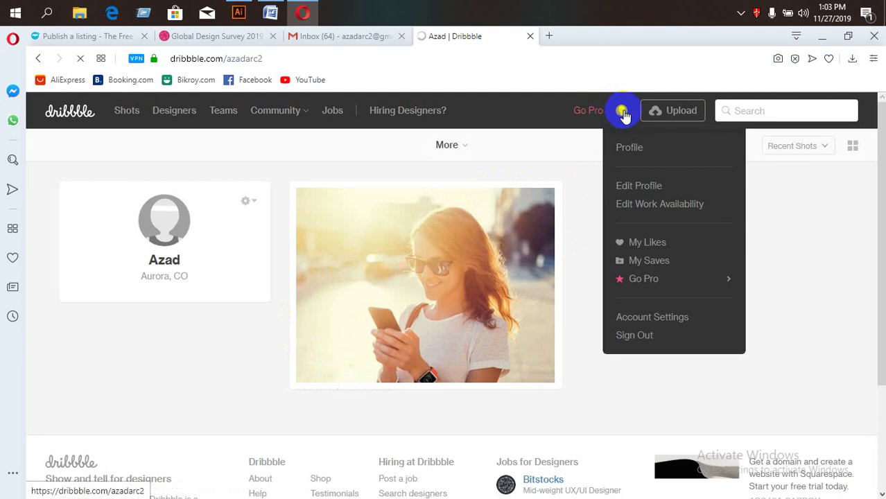
{"action": "left_click", "coordinate": [627, 149]}
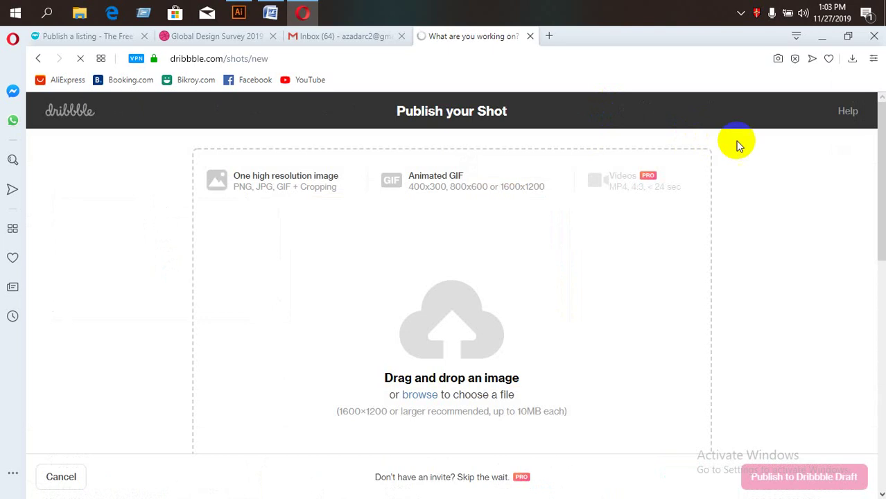
{"action": "left_click", "coordinate": [38, 58]}
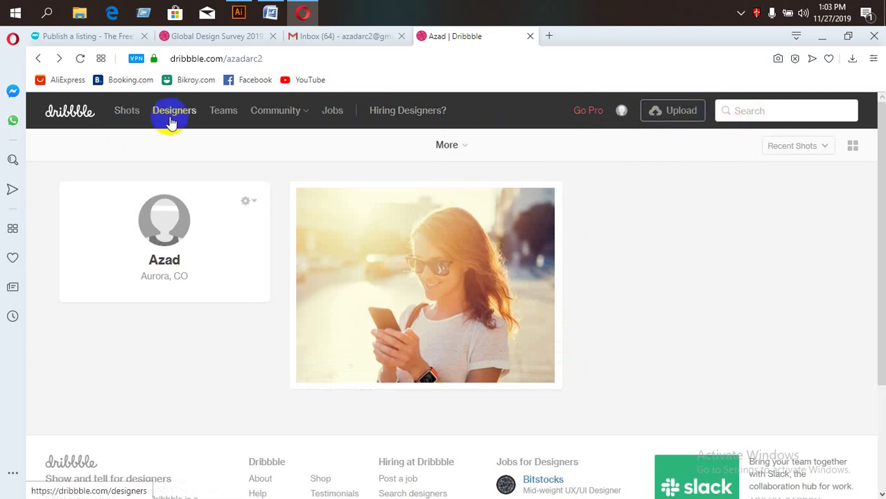
{"action": "left_click", "coordinate": [246, 201]}
Open Edit Profile and select the location text Aurora, CO.
{"action": "left_click", "coordinate": [177, 257]}
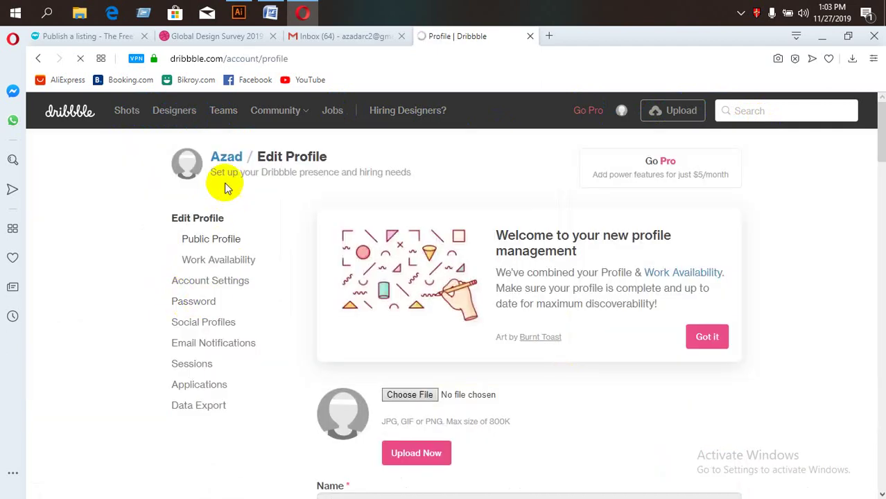
{"action": "scroll", "coordinate": [372, 353], "scroll_direction": "down", "scroll_amount": 5}
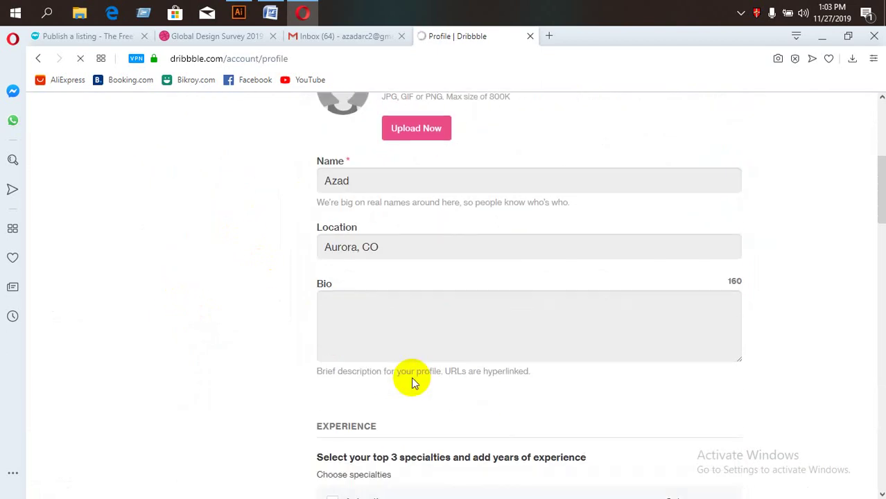
{"action": "left_click", "coordinate": [397, 253]}
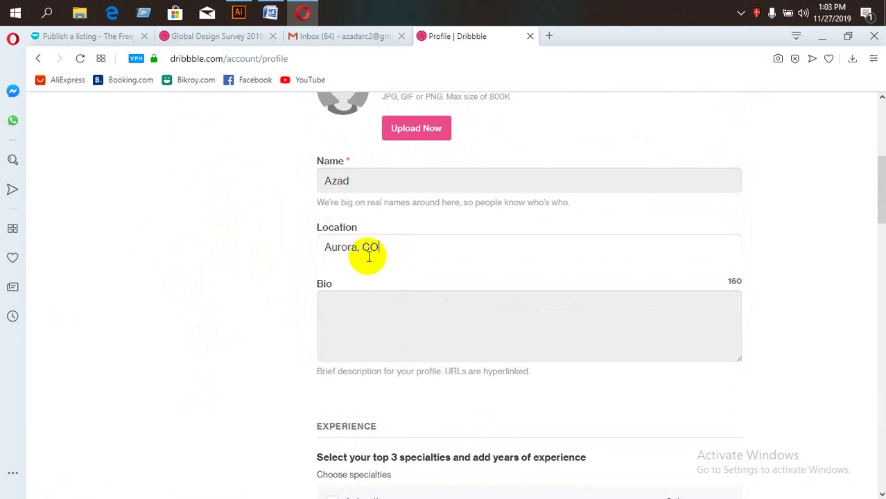
{"action": "left_click_drag", "start_coordinate": [619, 248], "coordinate": [237, 264]}
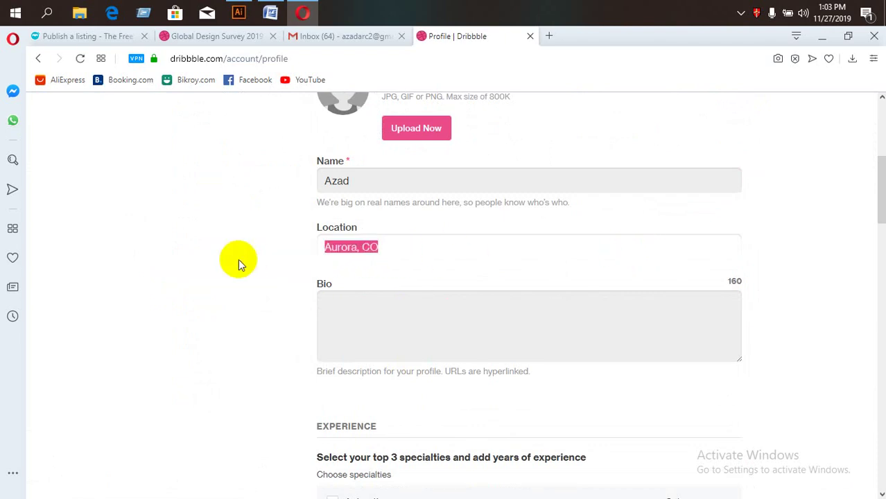
{"action": "scroll", "coordinate": [363, 278], "scroll_direction": "up", "scroll_amount": 2}
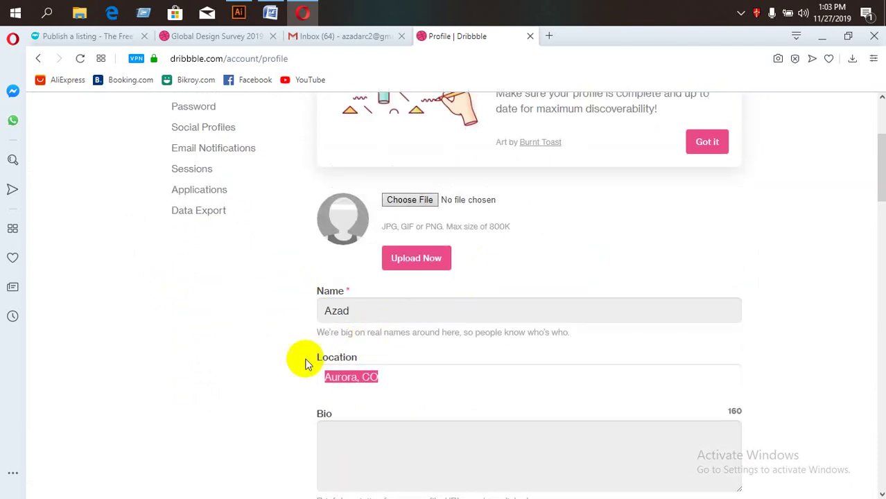
{"action": "scroll", "coordinate": [430, 321], "scroll_direction": "up", "scroll_amount": 3}
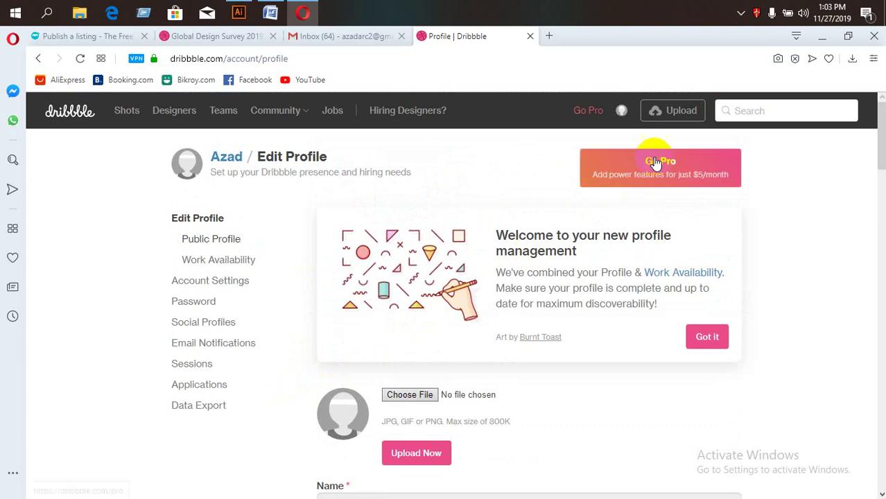
Open and then close the browser's VPN status panel.
{"action": "left_click", "coordinate": [136, 59]}
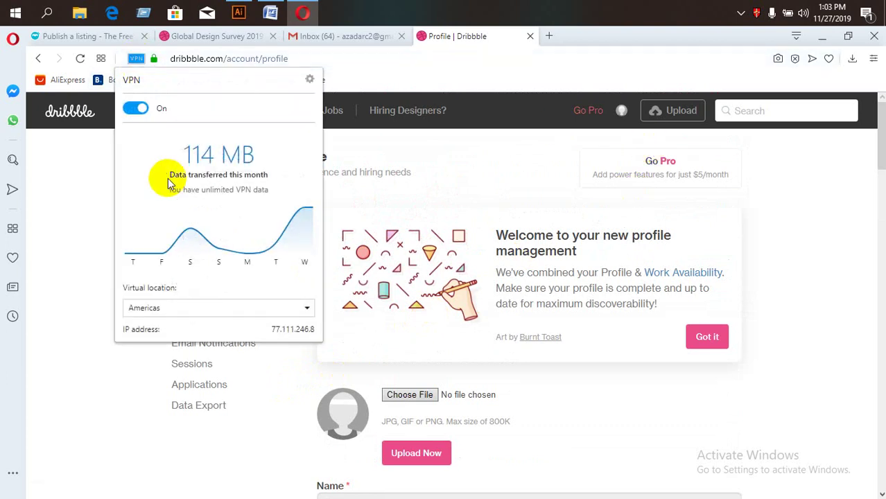
{"action": "left_click", "coordinate": [100, 307]}
{"action": "scroll", "coordinate": [227, 323], "scroll_direction": "down", "scroll_amount": 5}
Tick Illustration, Brand / Graphic Design and UX Design / Research as Experience specialties.
{"action": "scroll", "coordinate": [366, 320], "scroll_direction": "down", "scroll_amount": 5}
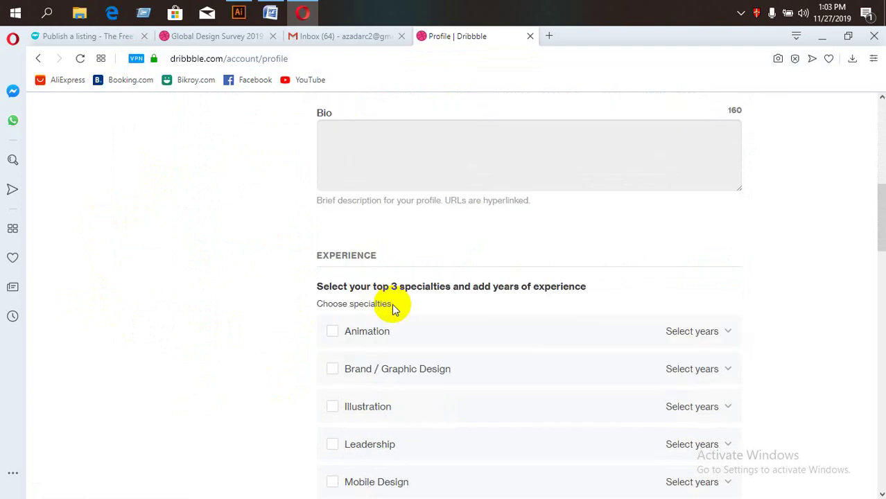
{"action": "scroll", "coordinate": [303, 313], "scroll_direction": "up", "scroll_amount": 1}
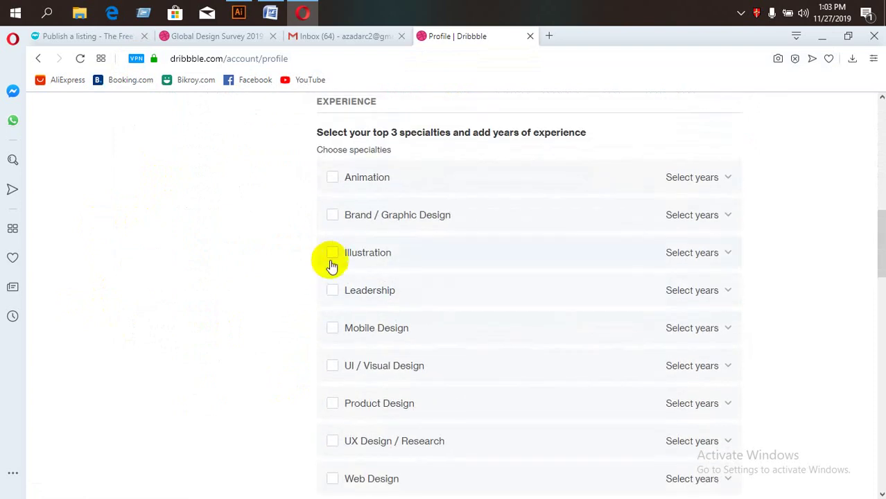
{"action": "left_click", "coordinate": [331, 253]}
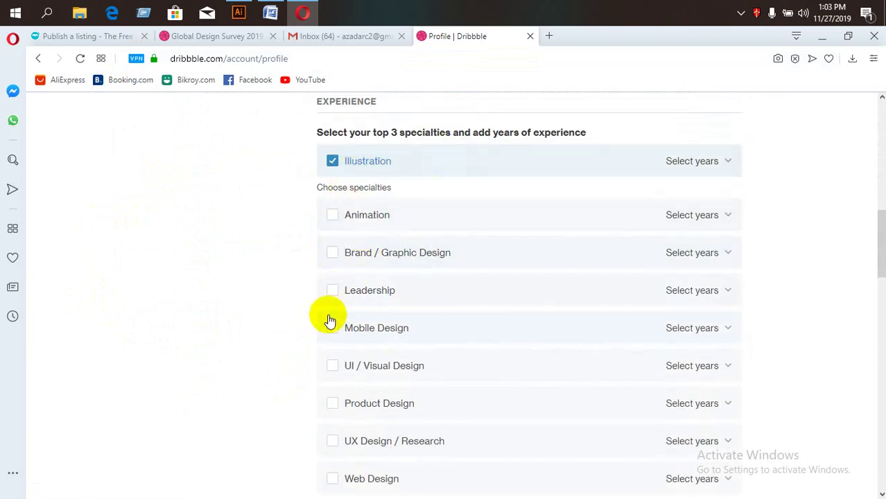
{"action": "scroll", "coordinate": [312, 336], "scroll_direction": "down", "scroll_amount": 1}
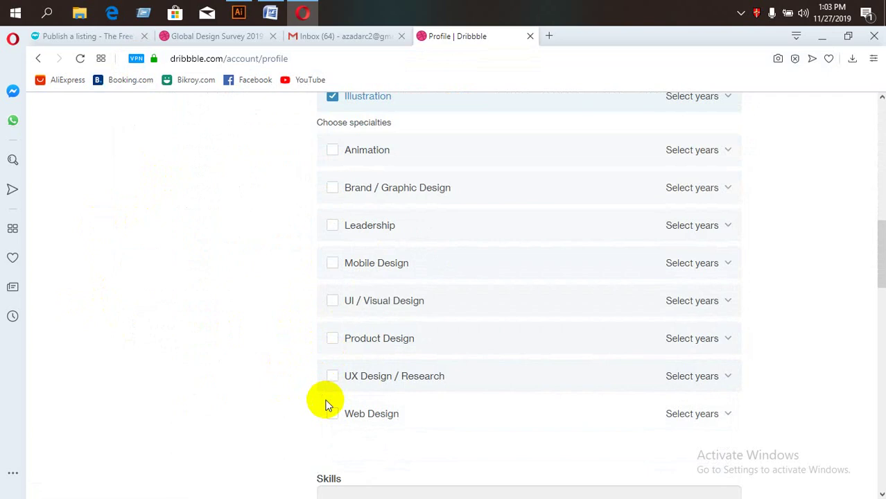
{"action": "left_click", "coordinate": [331, 191]}
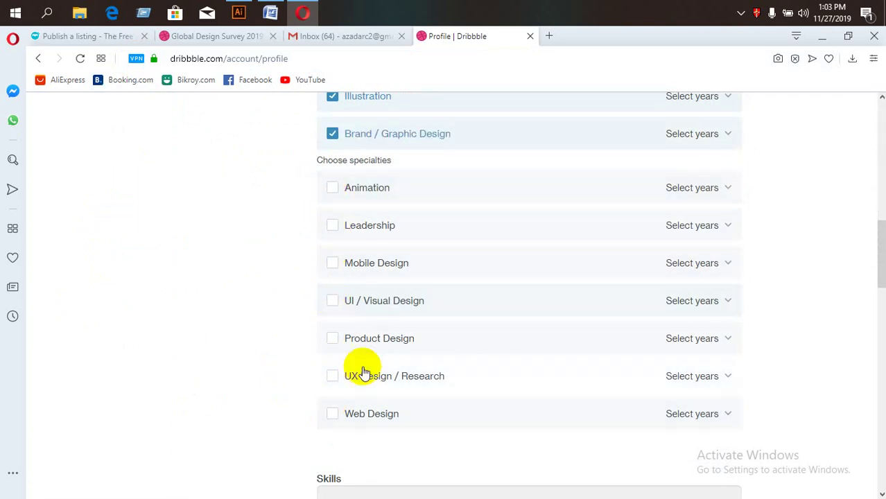
{"action": "left_click", "coordinate": [332, 376]}
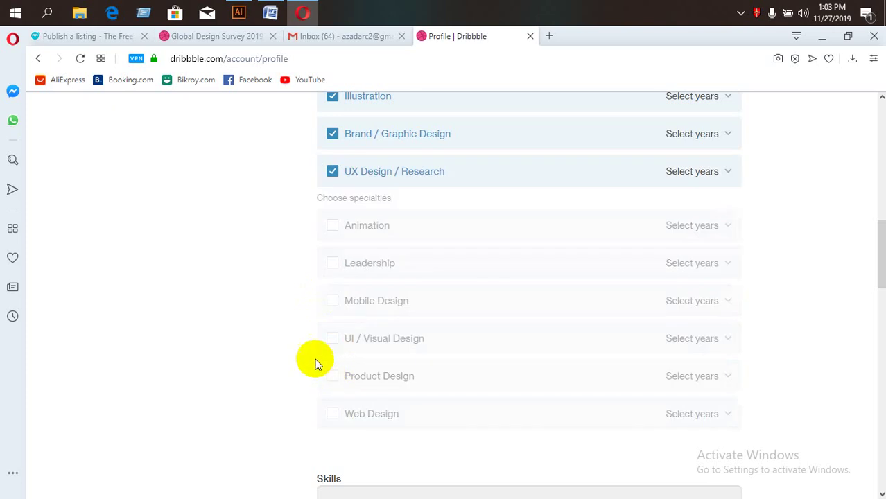
{"action": "left_click", "coordinate": [332, 172]}
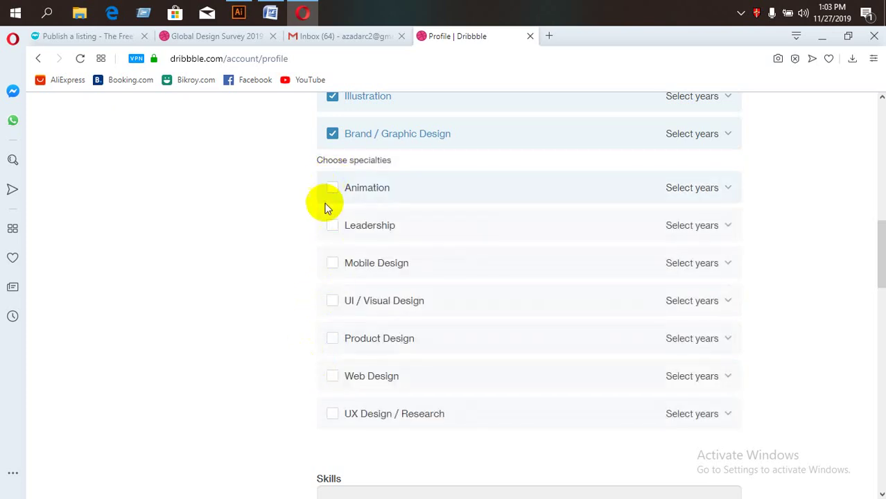
{"action": "scroll", "coordinate": [327, 395], "scroll_direction": "down", "scroll_amount": 1}
{"action": "scroll", "coordinate": [330, 347], "scroll_direction": "down", "scroll_amount": 1}
{"action": "left_click", "coordinate": [333, 287]}
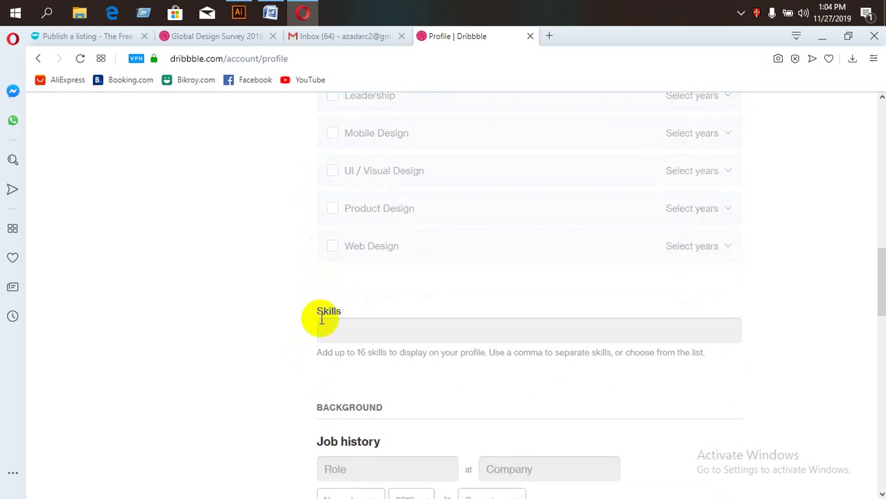
Add adobe photoshop and adobe illustrator as skills from the recommendations.
{"action": "scroll", "coordinate": [326, 308], "scroll_direction": "down", "scroll_amount": 2}
{"action": "left_click", "coordinate": [365, 202]}
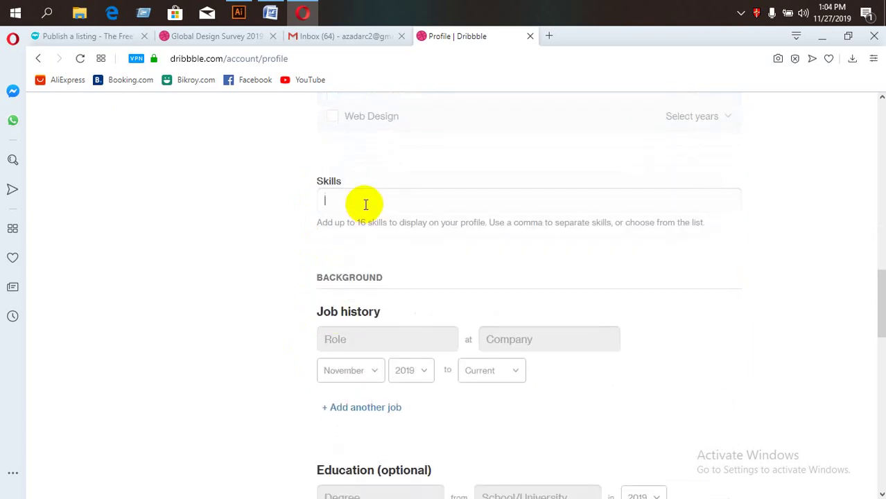
{"action": "type", "text": "phot"}
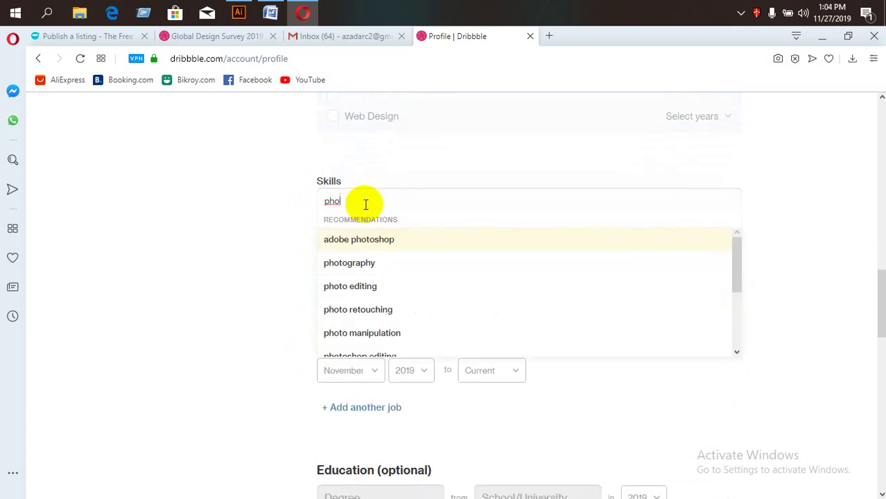
{"action": "left_click", "coordinate": [339, 240]}
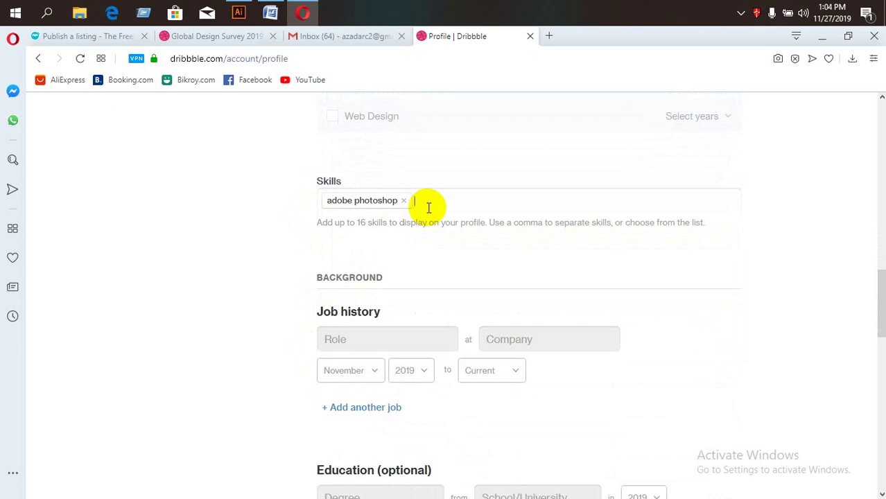
{"action": "type", "text": "p"}
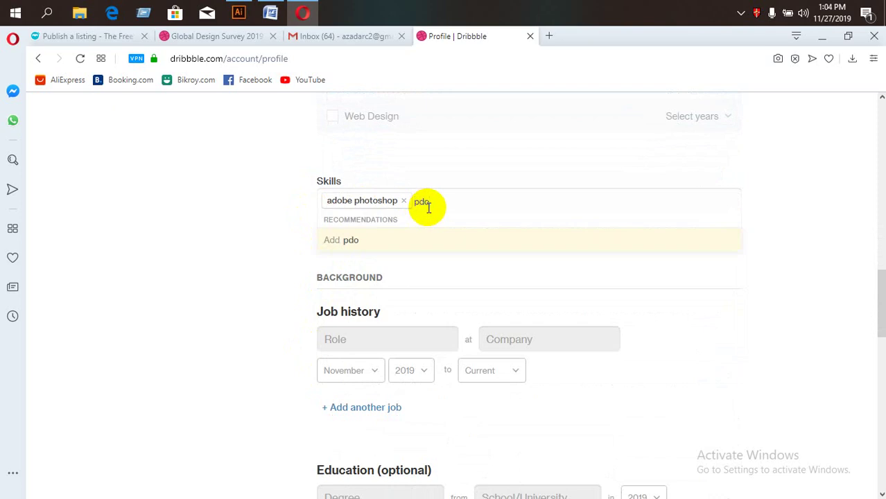
{"action": "type", "text": "do"}
{"action": "key", "text": "BackSpace"}
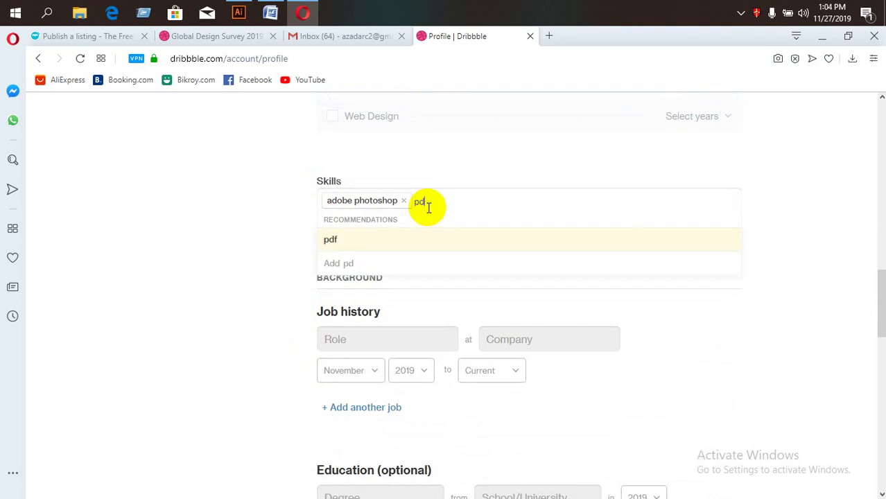
{"action": "type", "text": "obe ils"}
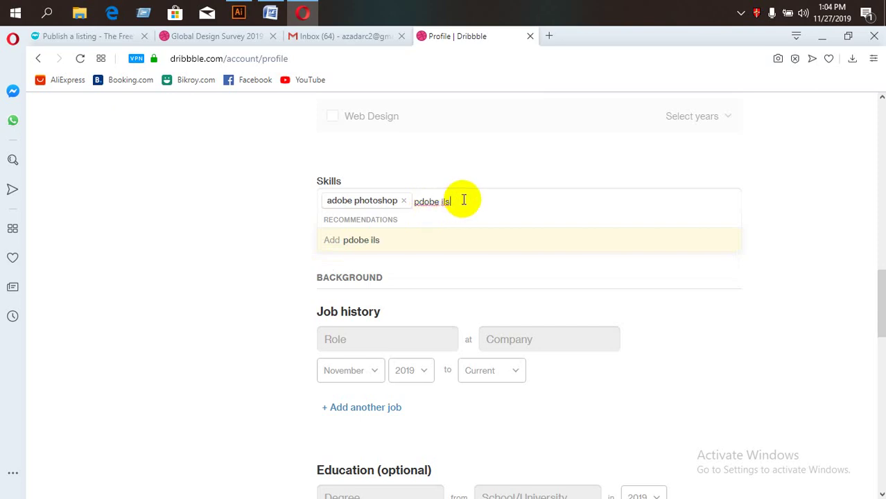
{"action": "mouse_move", "coordinate": [461, 197]}
{"action": "left_mouse_down"}
{"action": "mouse_move", "coordinate": [422, 202]}
{"action": "mouse_move", "coordinate": [464, 206]}
{"action": "left_mouse_up"}
{"action": "key", "text": "BackSpace"}
{"action": "key", "text": "BackSpace"}
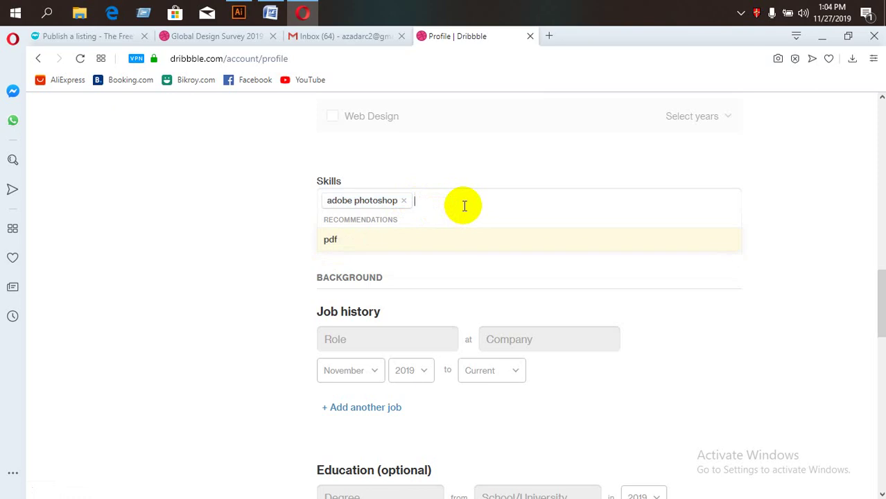
{"action": "type", "text": "l"}
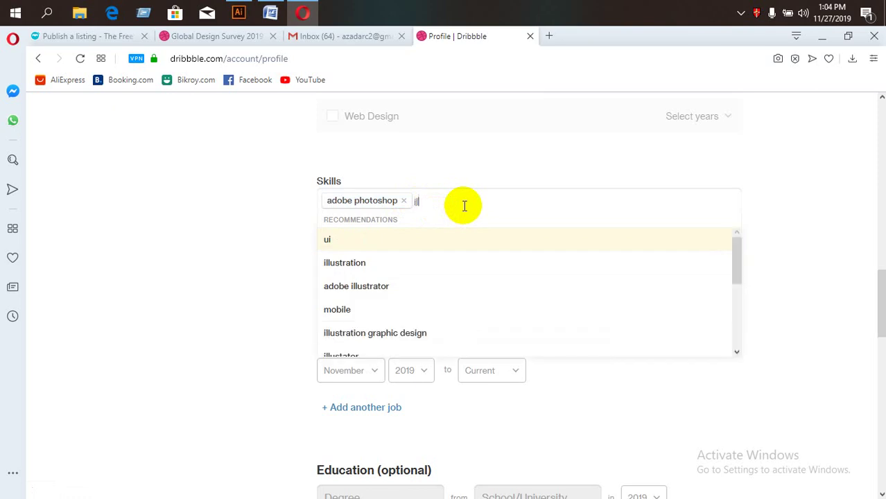
{"action": "left_click", "coordinate": [370, 287]}
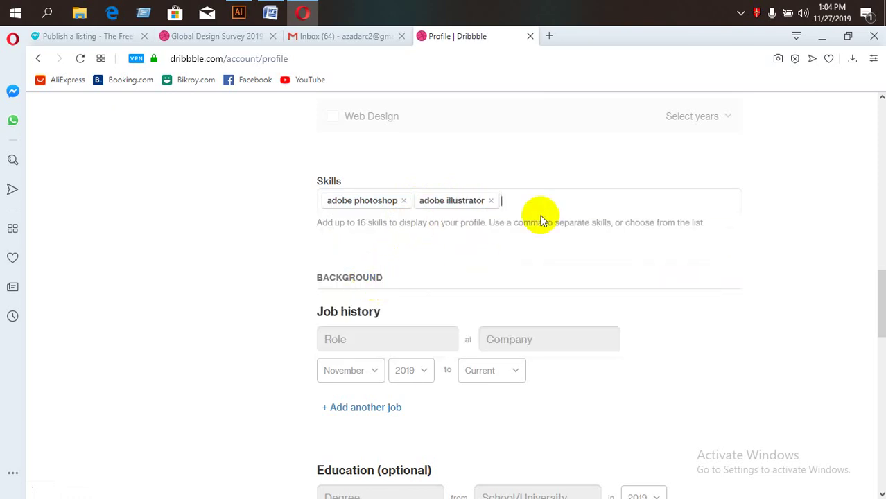
Add 3d graphics as a third skill.
{"action": "type", "text": "3d"}
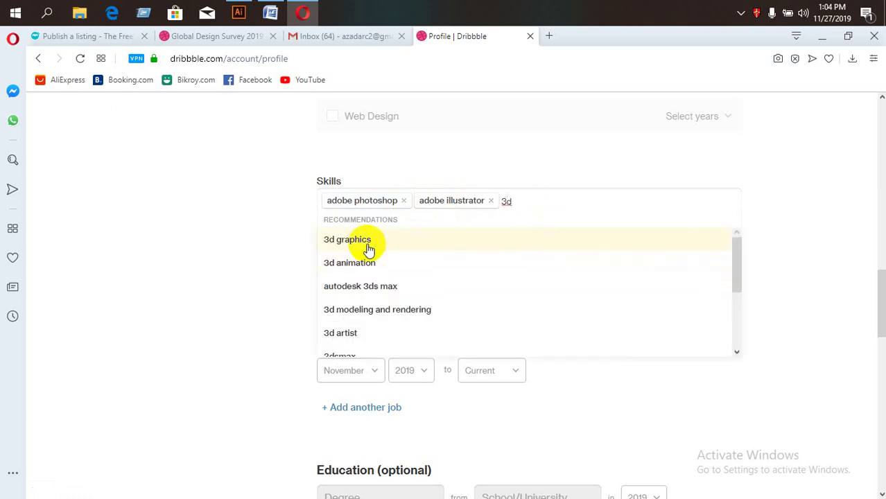
{"action": "left_click", "coordinate": [360, 241]}
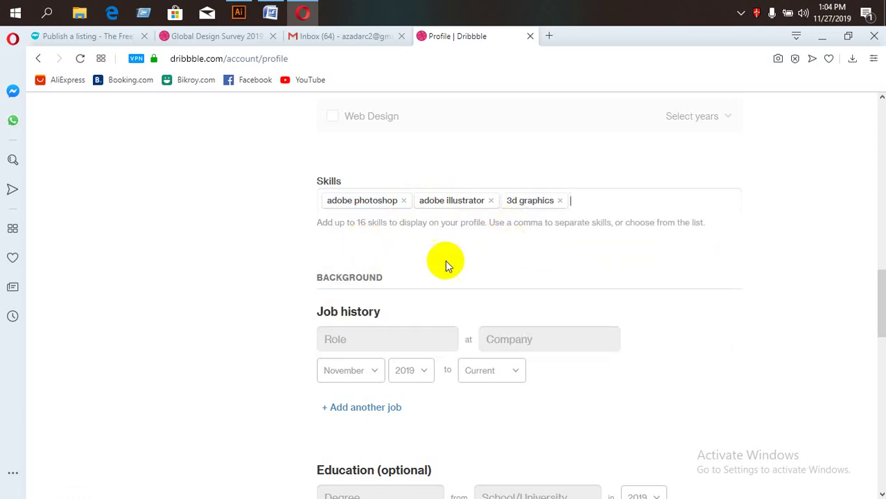
{"action": "scroll", "coordinate": [430, 272], "scroll_direction": "down", "scroll_amount": 2}
{"action": "left_click", "coordinate": [388, 209]}
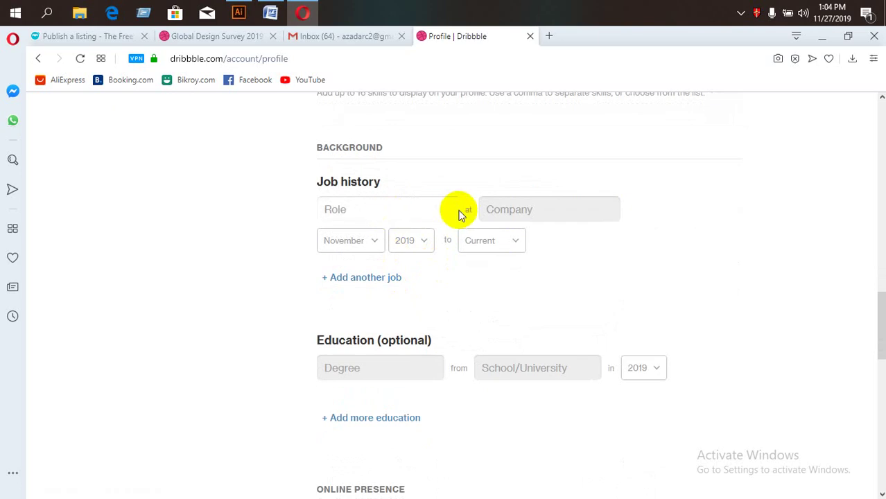
Step through the Job history and Online Presence fields, leaving them unchanged.
{"action": "left_click", "coordinate": [485, 210]}
{"action": "left_click", "coordinate": [489, 240]}
{"action": "left_click", "coordinate": [414, 241]}
{"action": "left_click", "coordinate": [368, 243]}
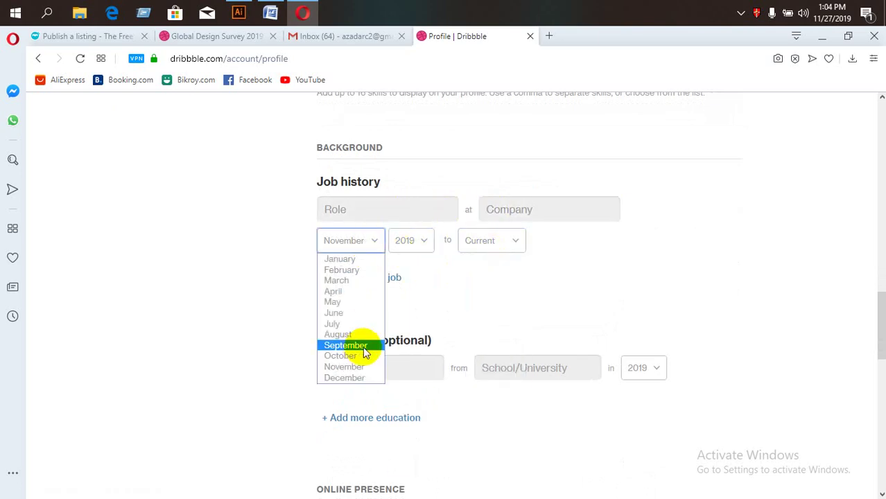
{"action": "left_click", "coordinate": [414, 343]}
{"action": "scroll", "coordinate": [414, 343], "scroll_direction": "down", "scroll_amount": 5}
{"action": "left_click", "coordinate": [396, 220]}
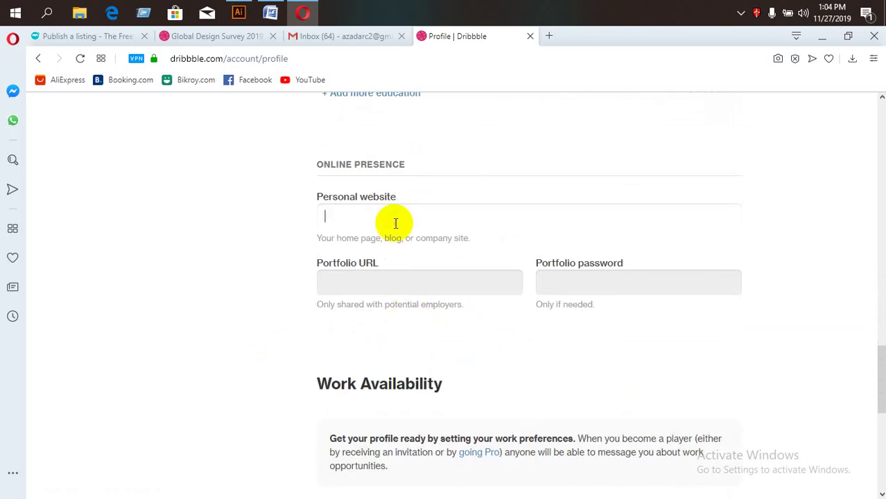
{"action": "left_click", "coordinate": [310, 274]}
{"action": "left_click", "coordinate": [319, 277]}
{"action": "left_click", "coordinate": [548, 281]}
Toggle Full Time availability on and off, then save the profile.
{"action": "scroll", "coordinate": [475, 322], "scroll_direction": "down", "scroll_amount": 3}
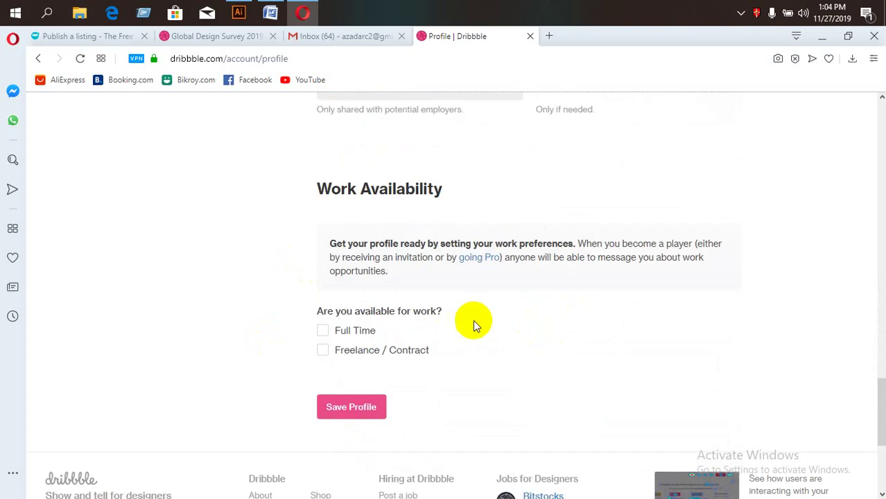
{"action": "left_click", "coordinate": [342, 332]}
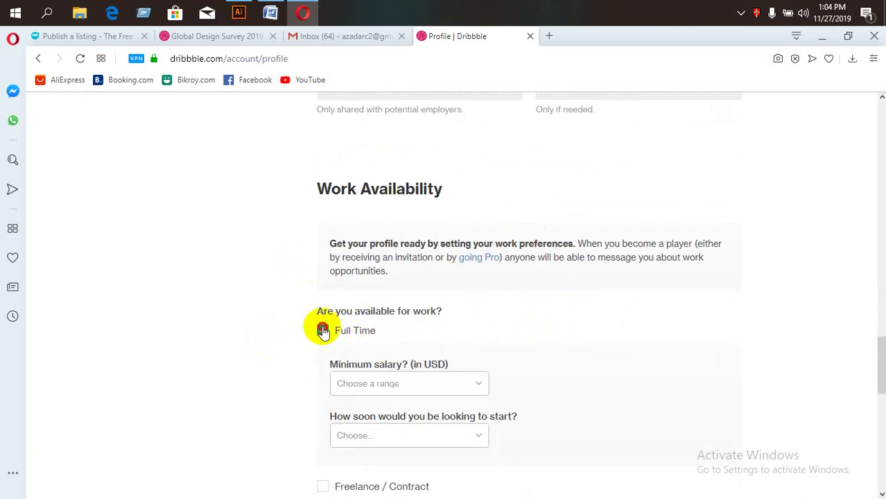
{"action": "left_click", "coordinate": [323, 332]}
{"action": "scroll", "coordinate": [332, 361], "scroll_direction": "down", "scroll_amount": 1}
{"action": "left_click", "coordinate": [355, 342]}
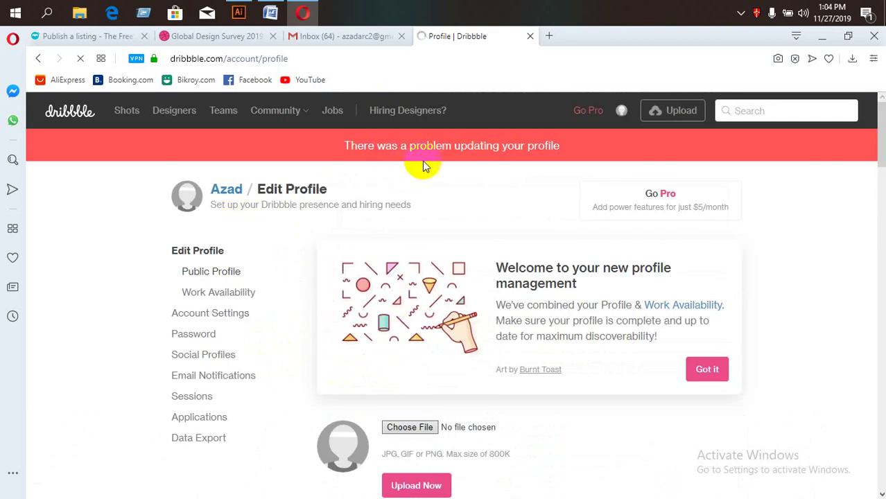
Choose the PNG from Downloads > IMAGE as the avatar and upload it.
{"action": "scroll", "coordinate": [576, 138], "scroll_direction": "down", "scroll_amount": 4}
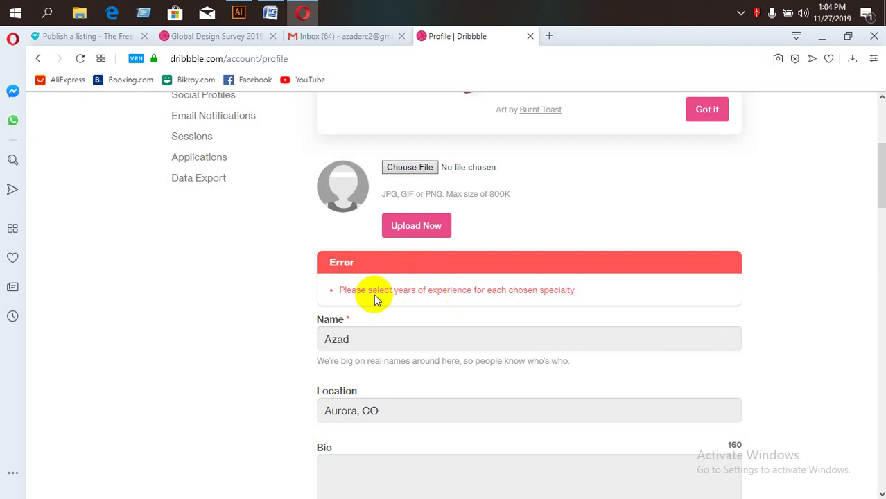
{"action": "left_click", "coordinate": [410, 172]}
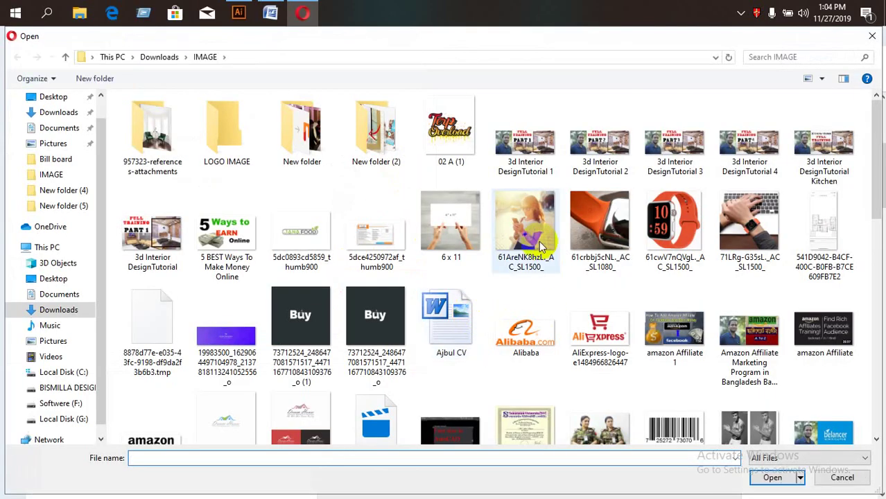
{"action": "double_click", "coordinate": [375, 326]}
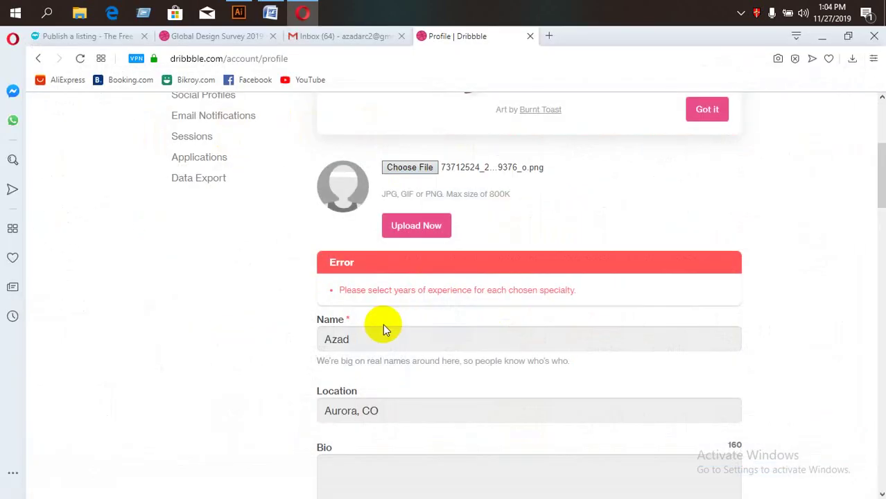
{"action": "left_click", "coordinate": [417, 232]}
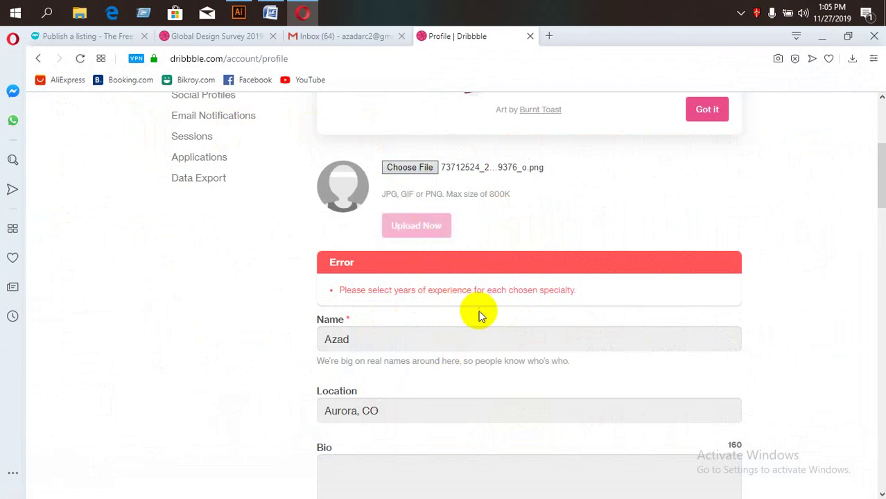
{"action": "scroll", "coordinate": [402, 370], "scroll_direction": "down", "scroll_amount": 3}
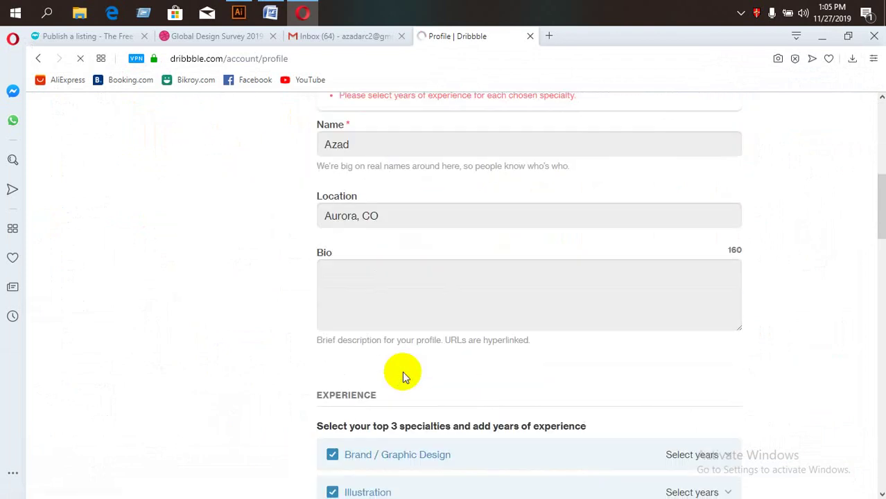
{"action": "scroll", "coordinate": [405, 376], "scroll_direction": "down", "scroll_amount": 5}
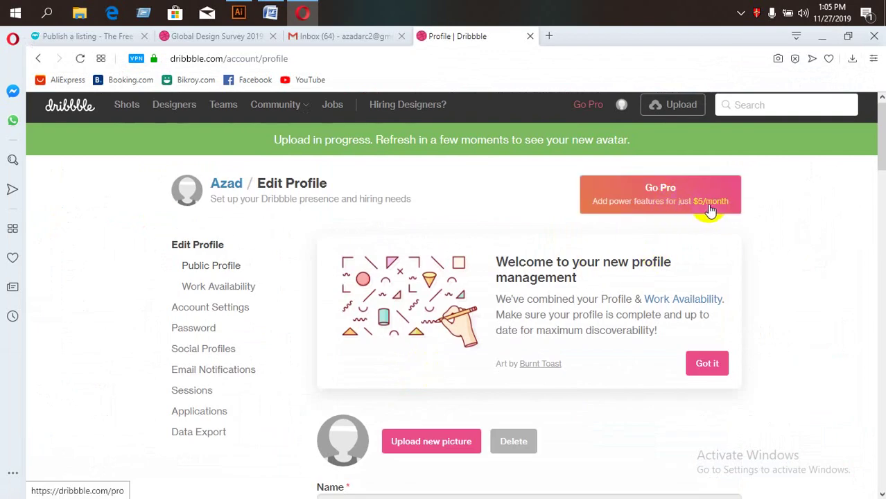
Launch Skype from the system tray's hidden icons.
{"action": "scroll", "coordinate": [544, 352], "scroll_direction": "down", "scroll_amount": 10}
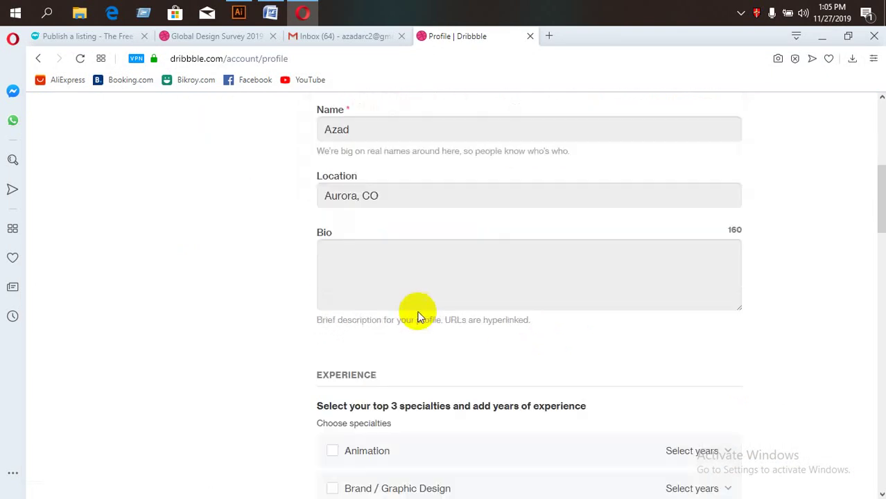
{"action": "scroll", "coordinate": [421, 332], "scroll_direction": "down", "scroll_amount": 5}
{"action": "scroll", "coordinate": [425, 330], "scroll_direction": "up", "scroll_amount": 15}
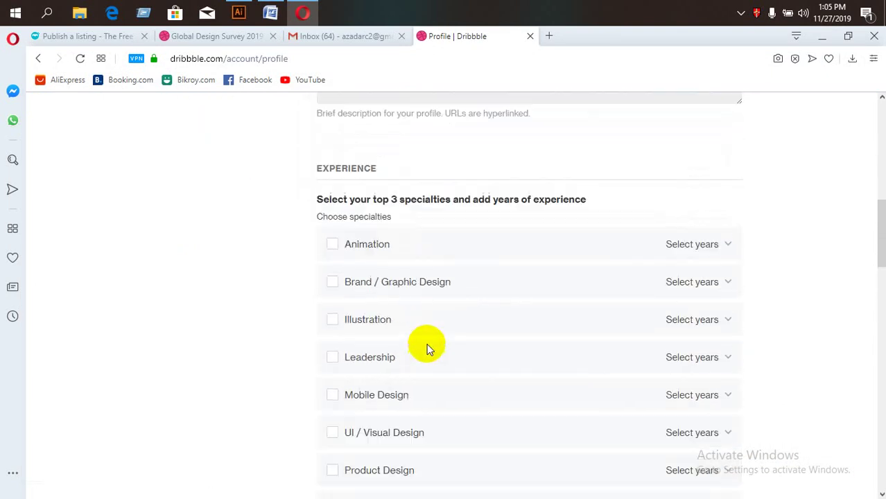
{"action": "scroll", "coordinate": [429, 349], "scroll_direction": "up", "scroll_amount": 3}
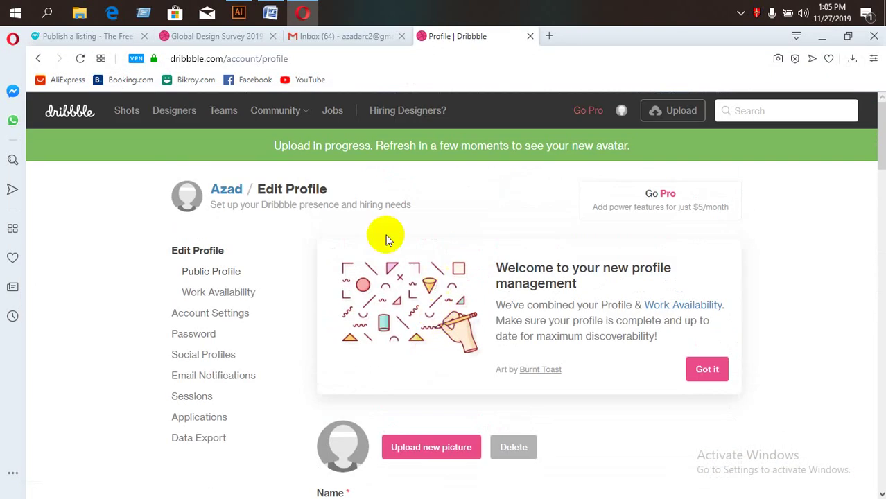
{"action": "left_click", "coordinate": [741, 13]}
{"action": "left_click", "coordinate": [741, 66]}
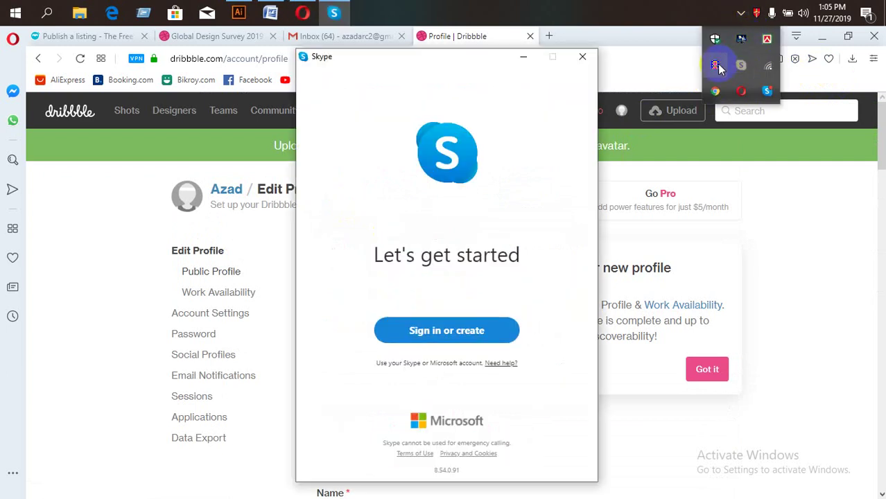